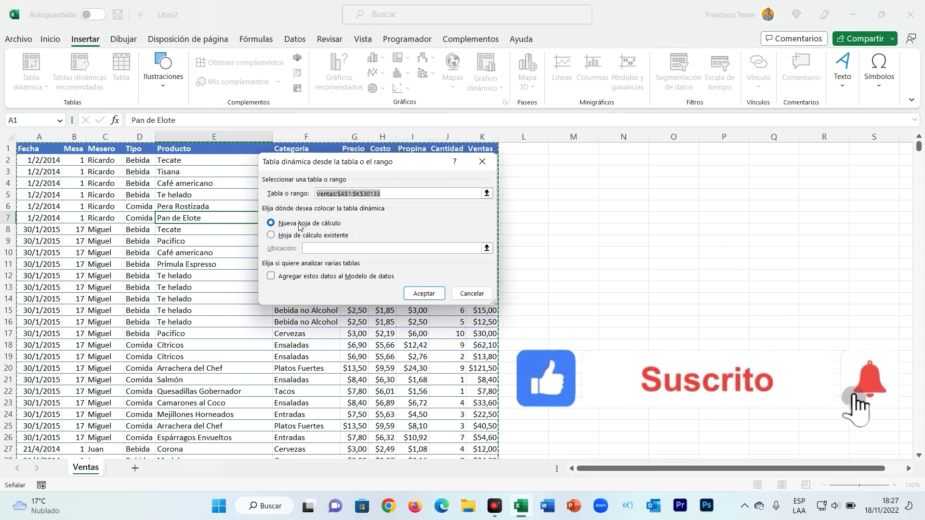
Step: Create the pivot table from the Ventas data on a new worksheet and move that sheet after Ventas
{"action": "left_click", "coordinate": [322, 225]}
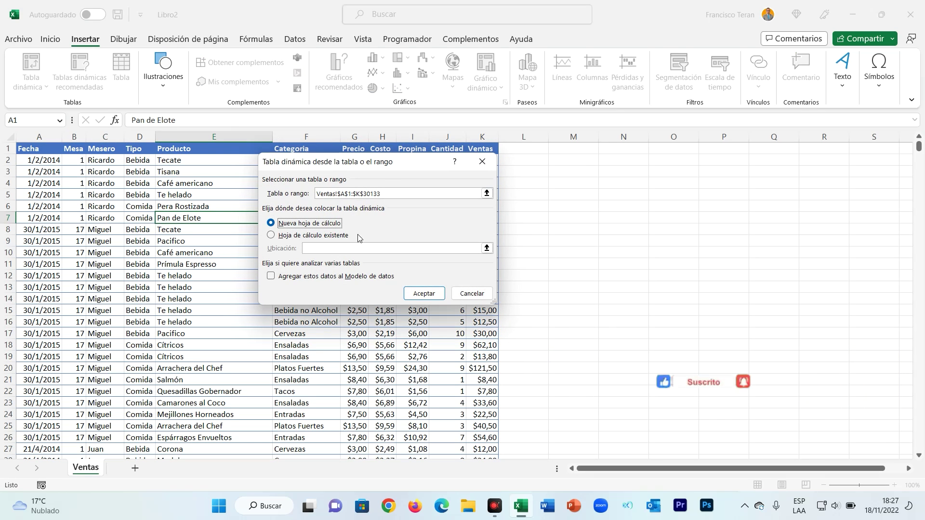
{"action": "left_click", "coordinate": [423, 294]}
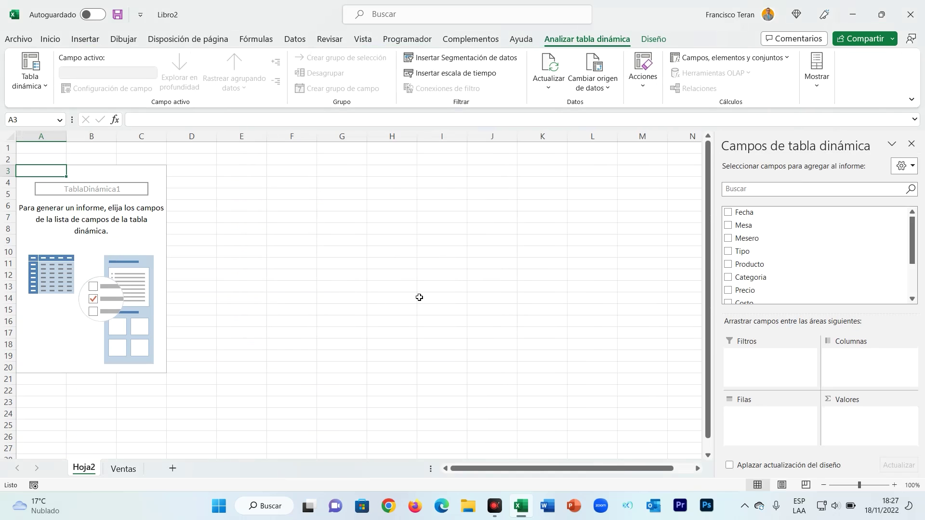
{"action": "left_click_drag", "start_coordinate": [85, 468], "coordinate": [155, 473]}
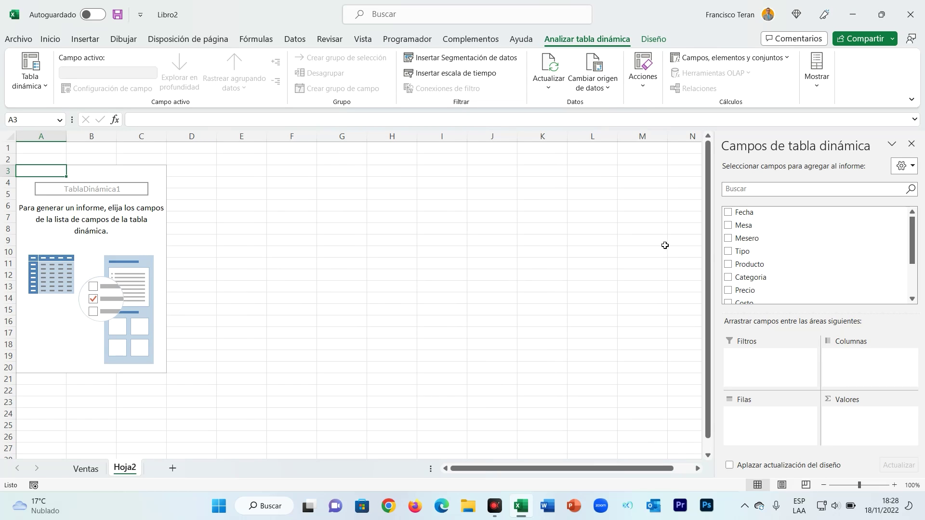
Step: Add Mesero to the pivot table's rows and the sum of Ventas to its values
{"action": "scroll", "coordinate": [755, 257], "scroll_direction": "down", "scroll_amount": 2}
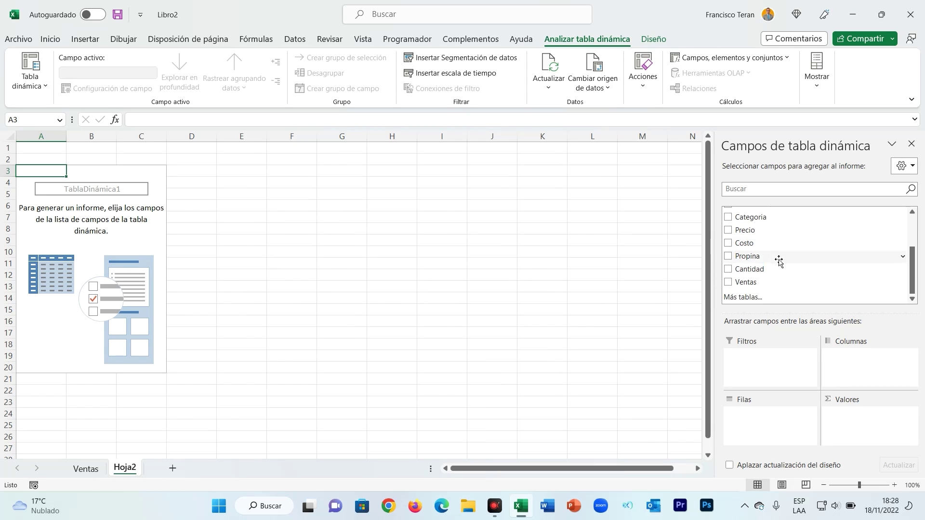
{"action": "scroll", "coordinate": [781, 260], "scroll_direction": "up", "scroll_amount": 2}
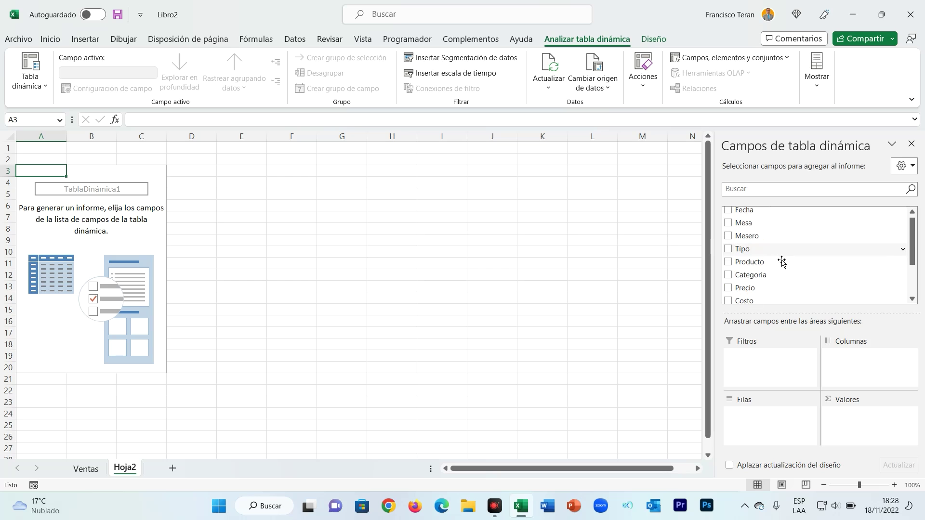
{"action": "left_click_drag", "start_coordinate": [752, 236], "coordinate": [757, 419]}
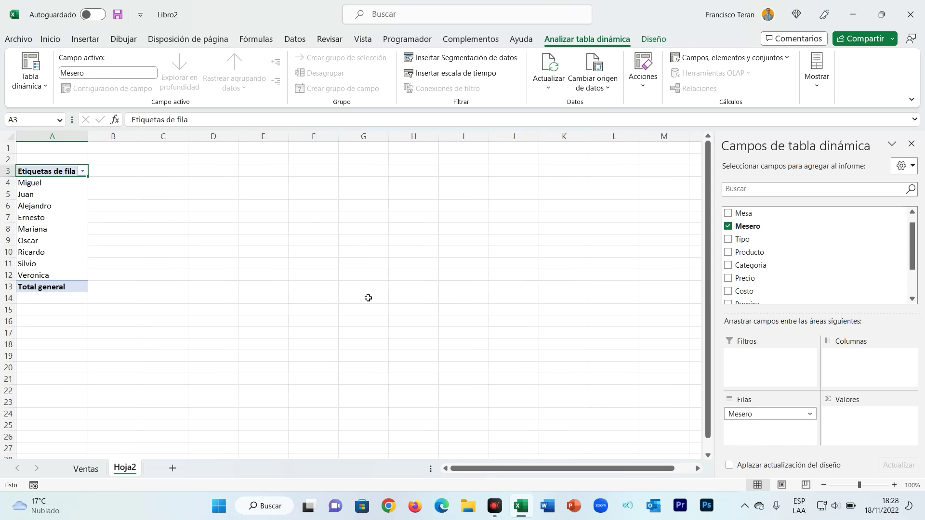
{"action": "scroll", "coordinate": [761, 270], "scroll_direction": "up", "scroll_amount": 1}
{"action": "scroll", "coordinate": [760, 275], "scroll_direction": "down", "scroll_amount": 2}
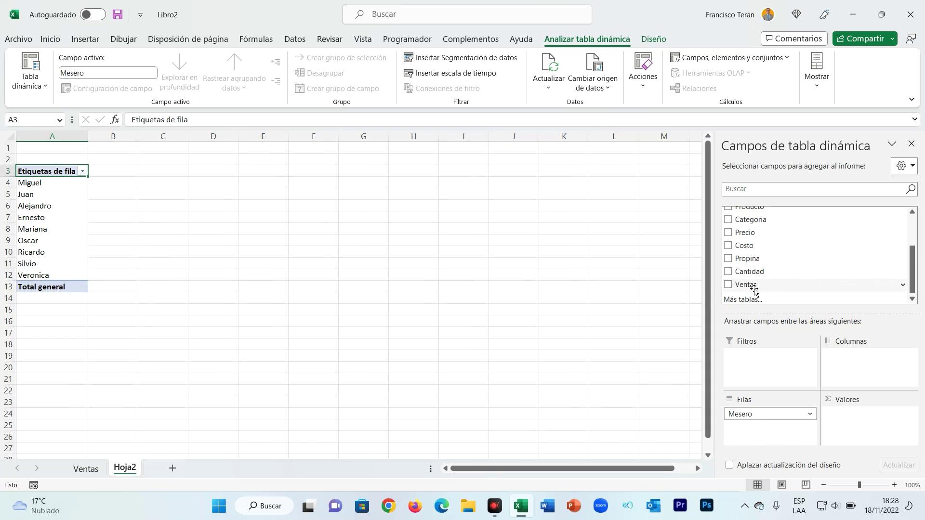
{"action": "left_click_drag", "start_coordinate": [753, 284], "coordinate": [850, 422]}
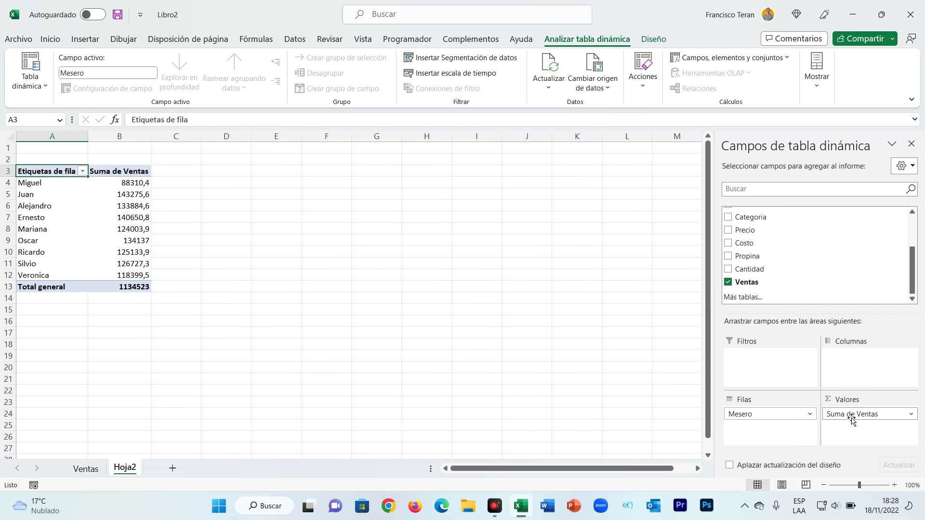
Step: Move the whole pivot table down so that it starts at cell A14
{"action": "left_click", "coordinate": [137, 206]}
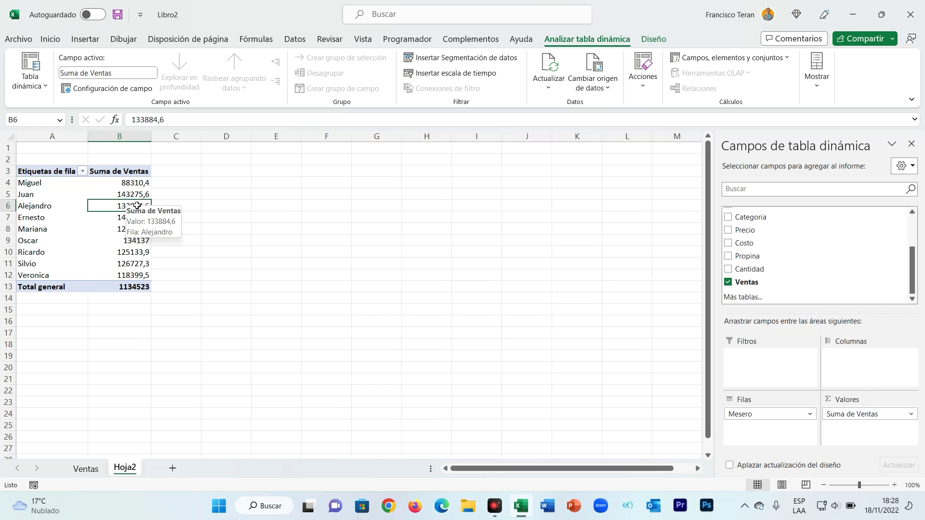
{"action": "left_click", "coordinate": [55, 175]}
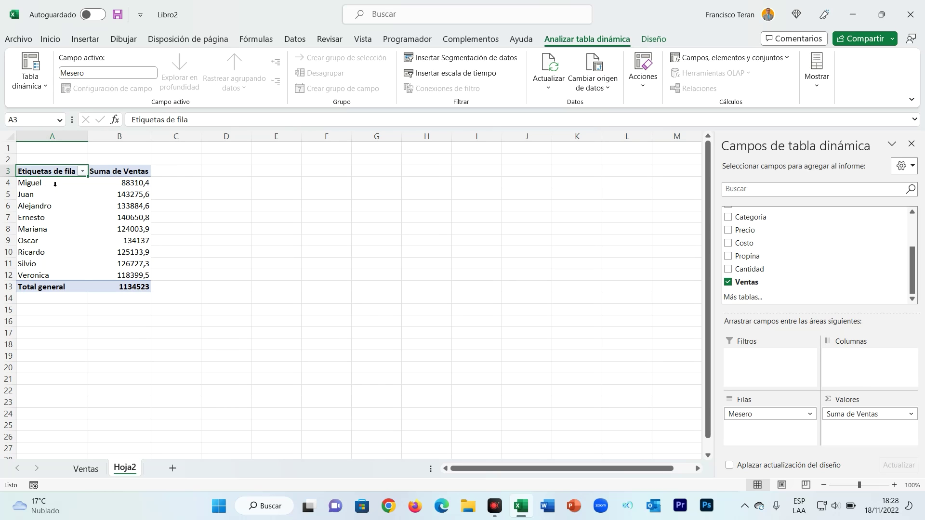
{"action": "left_click_drag", "start_coordinate": [53, 174], "coordinate": [122, 289]}
{"action": "left_click_drag", "start_coordinate": [155, 246], "coordinate": [147, 373]}
{"action": "left_click", "coordinate": [46, 150]}
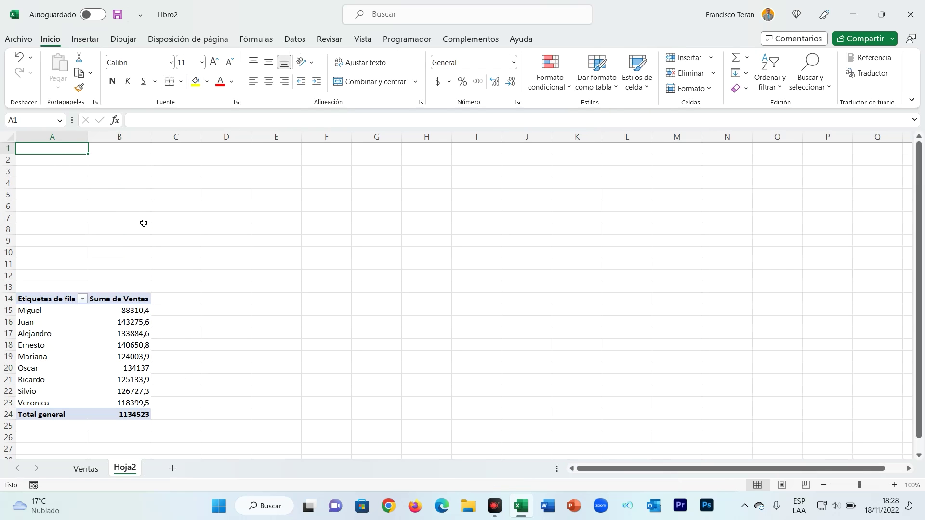
{"action": "left_click", "coordinate": [68, 342]}
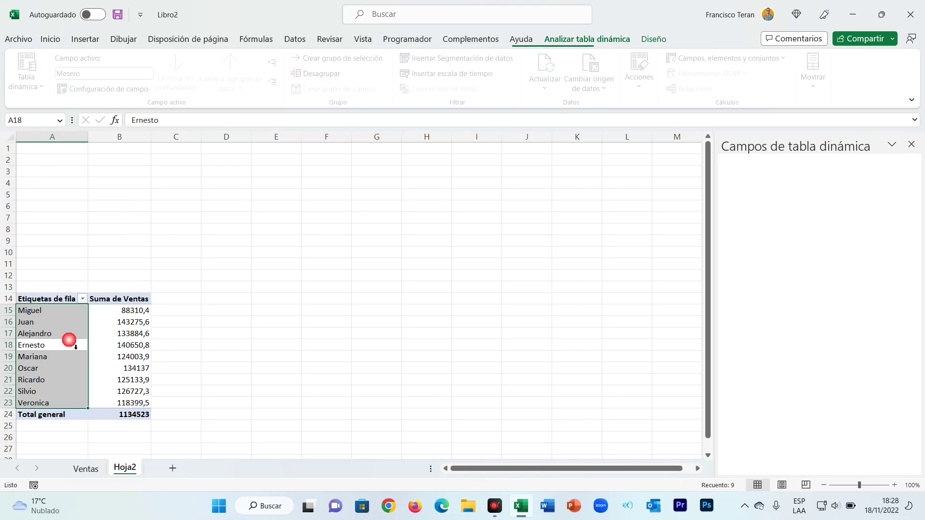
{"action": "left_click", "coordinate": [116, 334]}
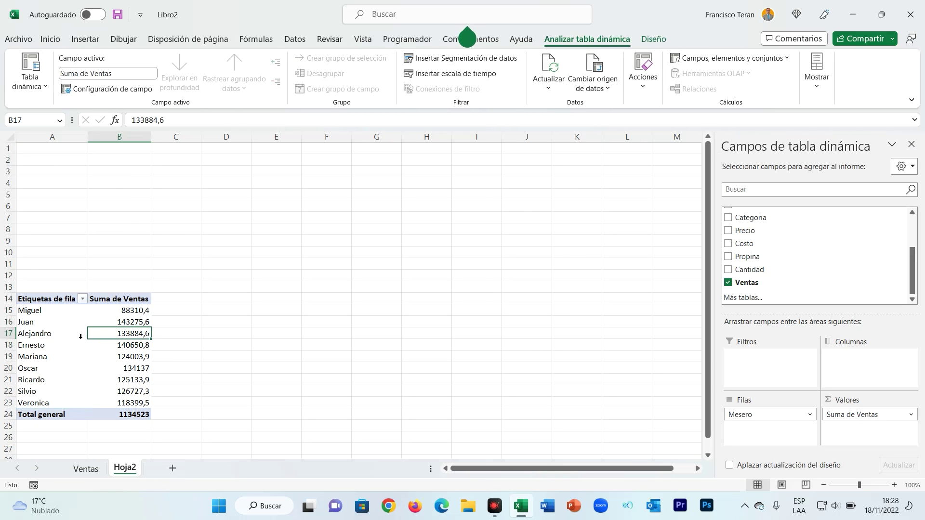
{"action": "left_click", "coordinate": [131, 311]}
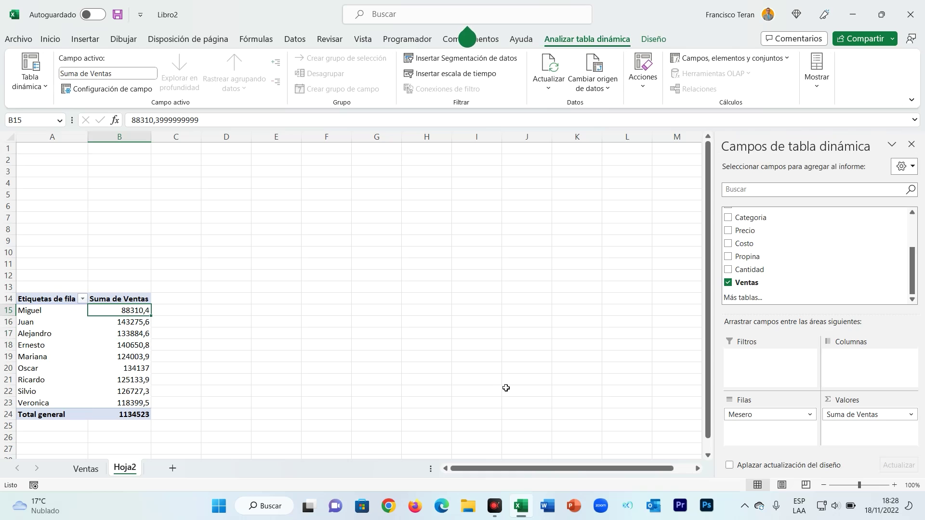
{"action": "left_click", "coordinate": [137, 357]}
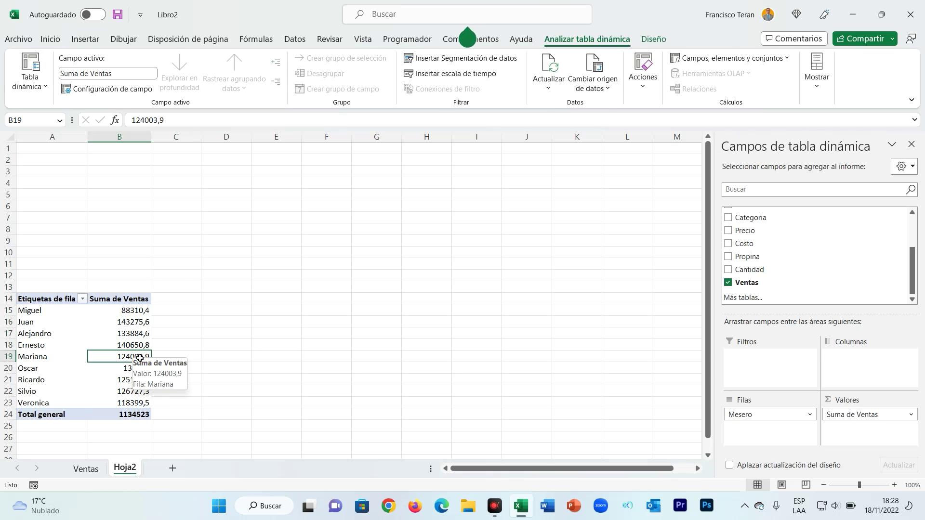
{"action": "left_click", "coordinate": [141, 322]}
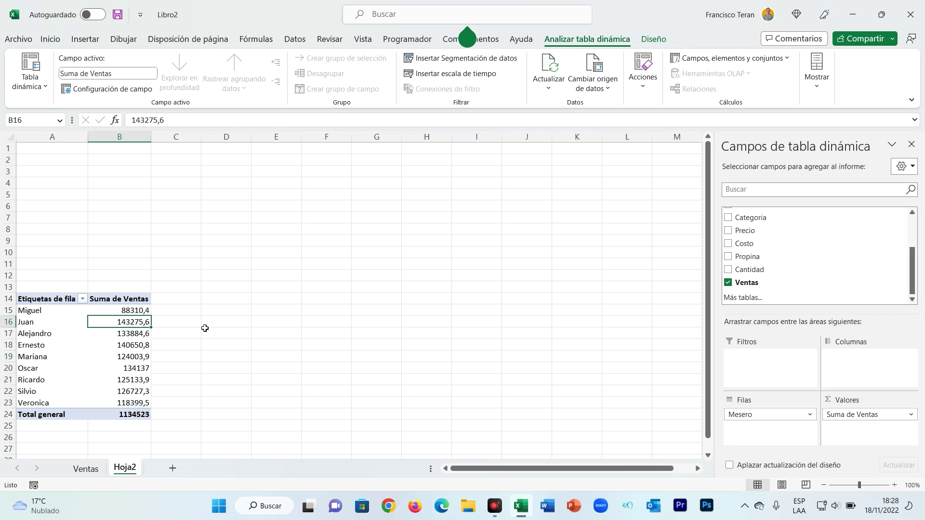
{"action": "left_click", "coordinate": [54, 164]}
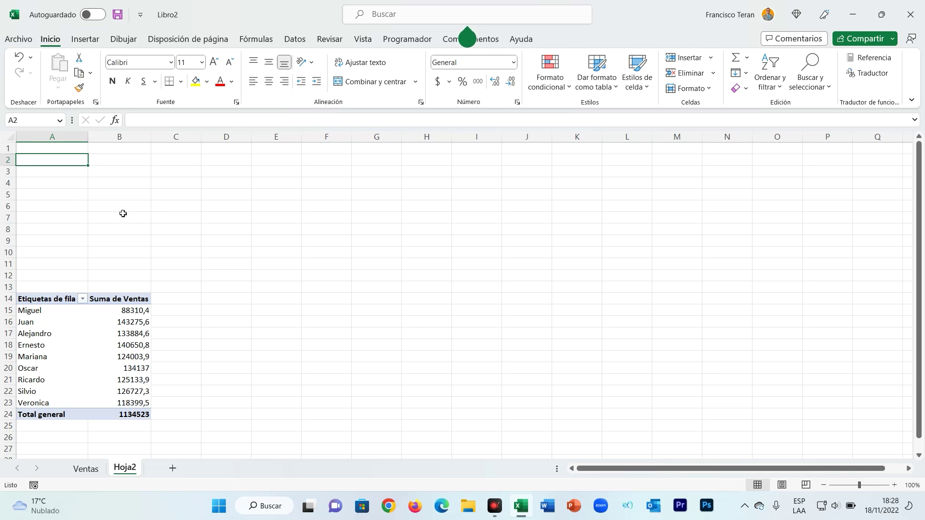
Step: Convert the data range on the Ventas sheet to a table with headers and open it in a restored-down Power Query Editor window
{"action": "left_click", "coordinate": [295, 40]}
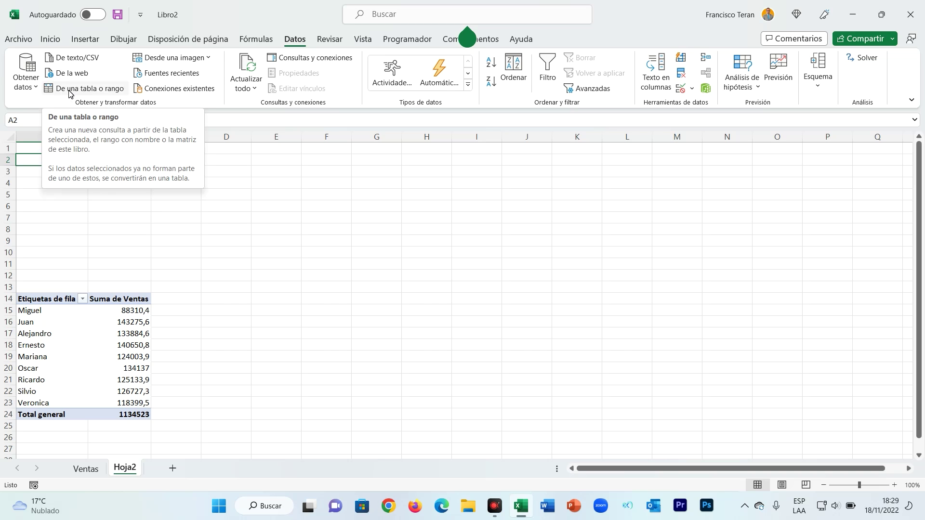
{"action": "left_click", "coordinate": [94, 474]}
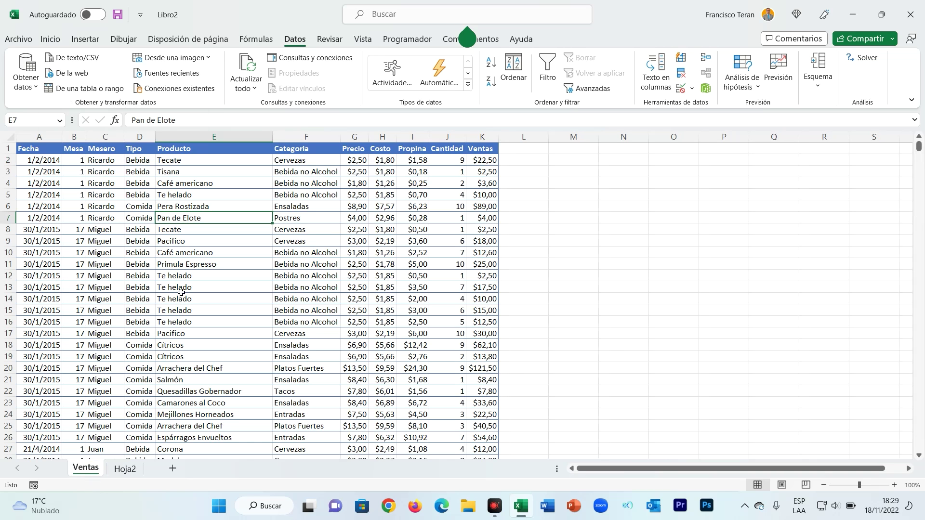
{"action": "left_click", "coordinate": [145, 241]}
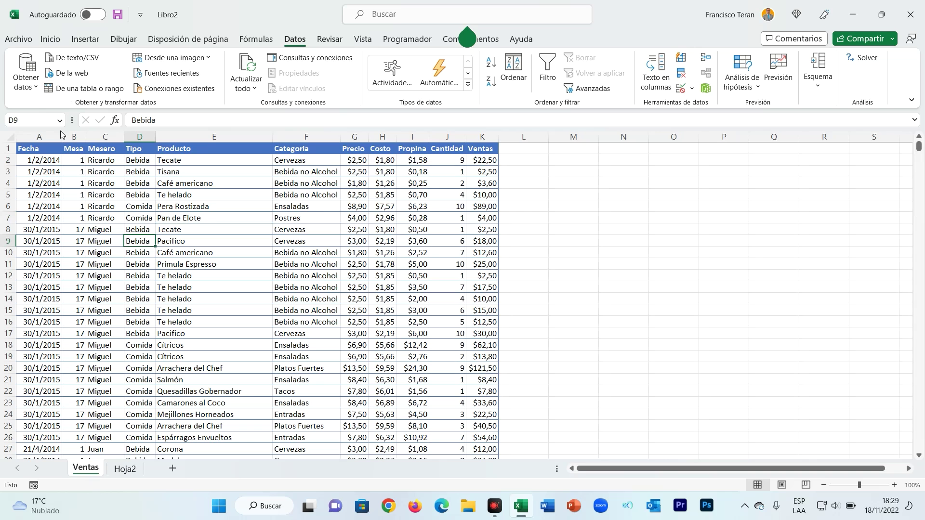
{"action": "left_click", "coordinate": [77, 91]}
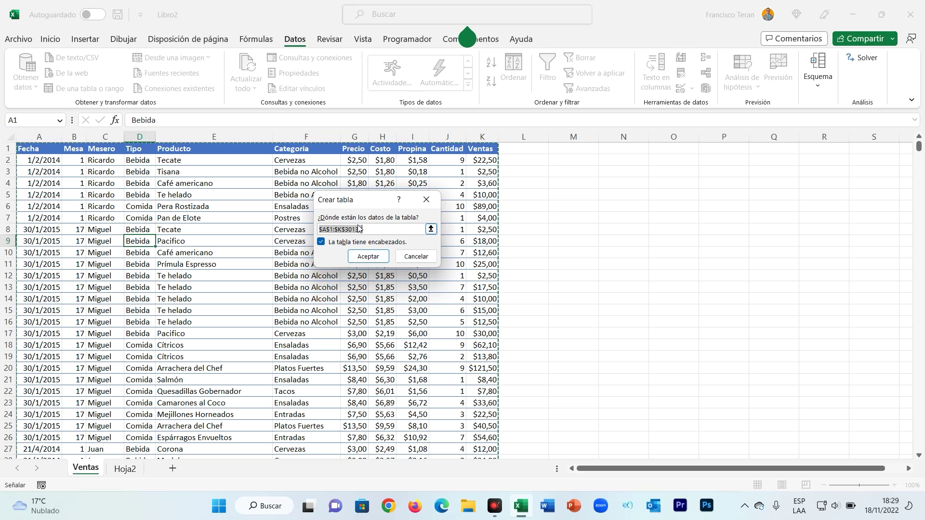
{"action": "left_click", "coordinate": [380, 256]}
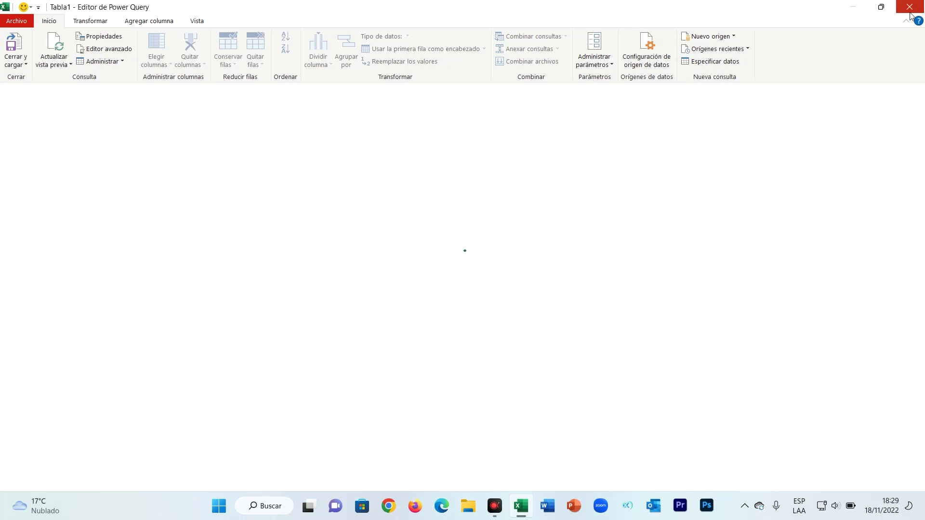
{"action": "left_click", "coordinate": [880, 8]}
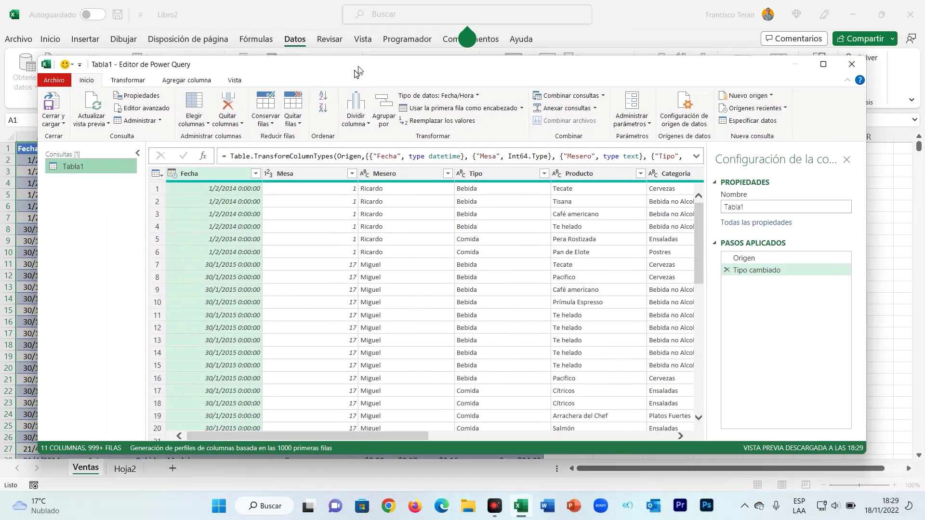
{"action": "left_click_drag", "start_coordinate": [358, 71], "coordinate": [369, 79]}
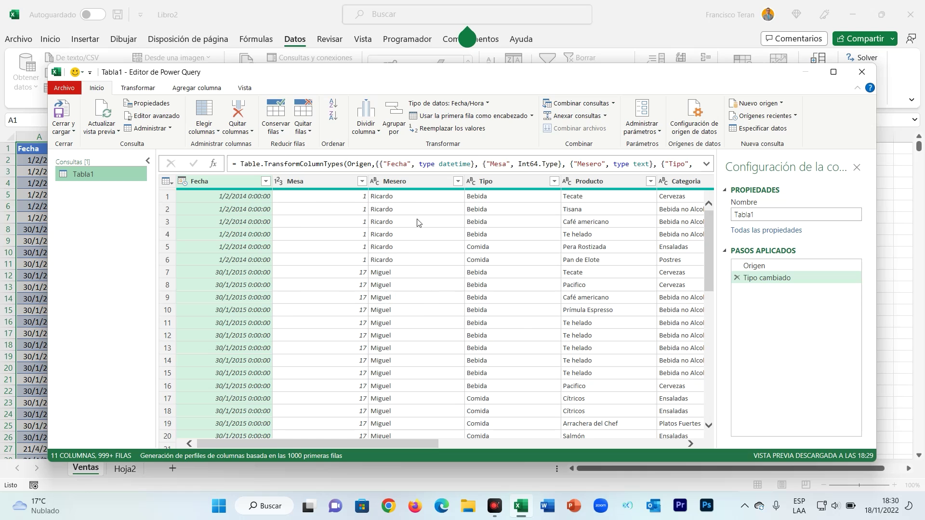
Step: Start a basic grouping by the Mesero column and name the new column "Ventas por mesero"
{"action": "left_click", "coordinate": [396, 122]}
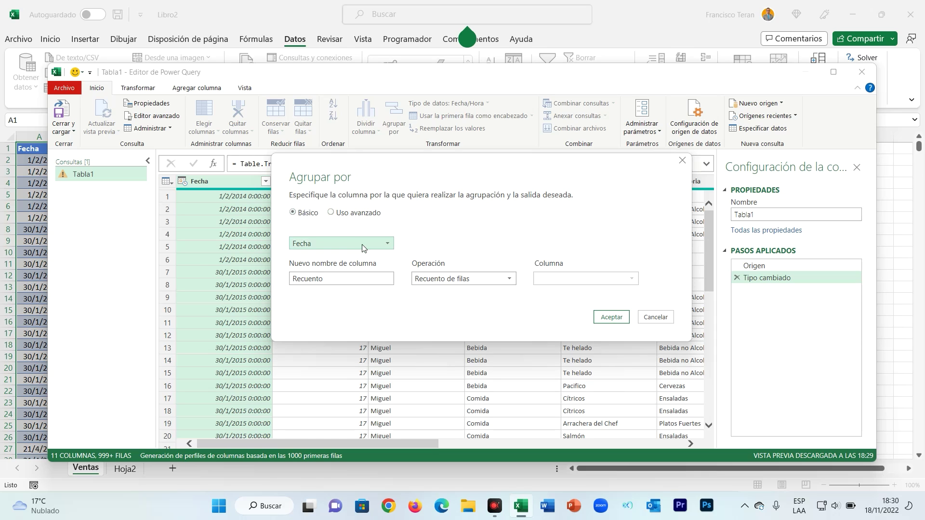
{"action": "left_click", "coordinate": [377, 244]}
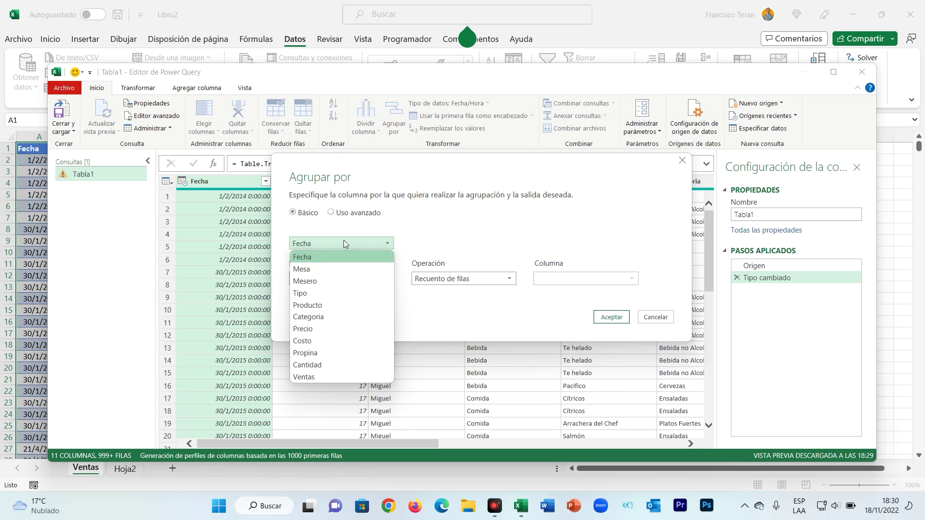
{"action": "left_click", "coordinate": [315, 283]}
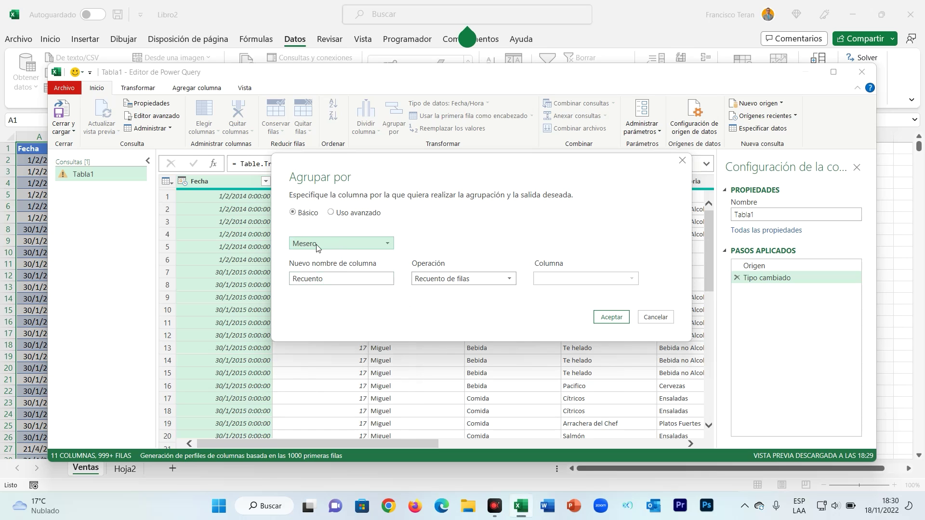
{"action": "left_click", "coordinate": [331, 278]}
{"action": "left_click_drag", "start_coordinate": [348, 280], "coordinate": [263, 276]}
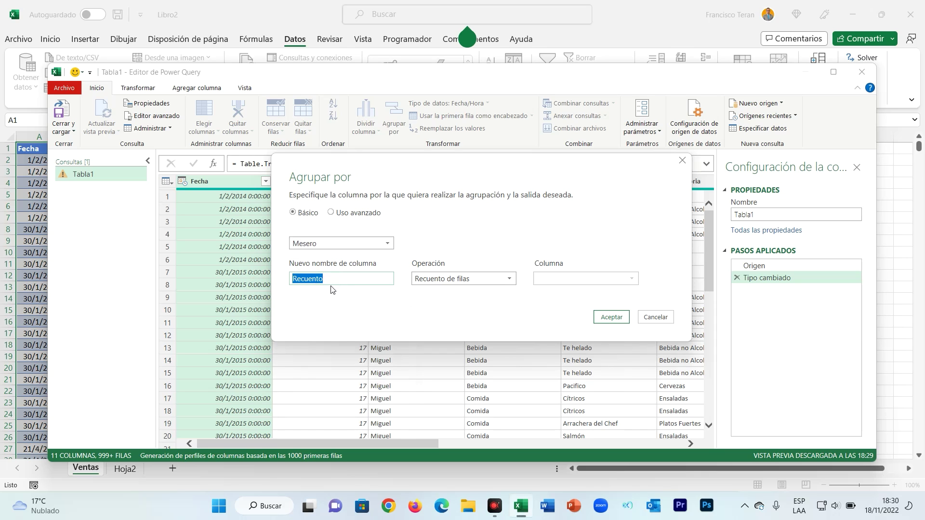
{"action": "type", "text": "Ventas"}
{"action": "key", "text": "BackSpace"}
{"action": "key", "text": "BackSpace"}
Step: Set the grouping operation to Suma on the Ventas column and apply the grouping
{"action": "left_click", "coordinate": [443, 279]}
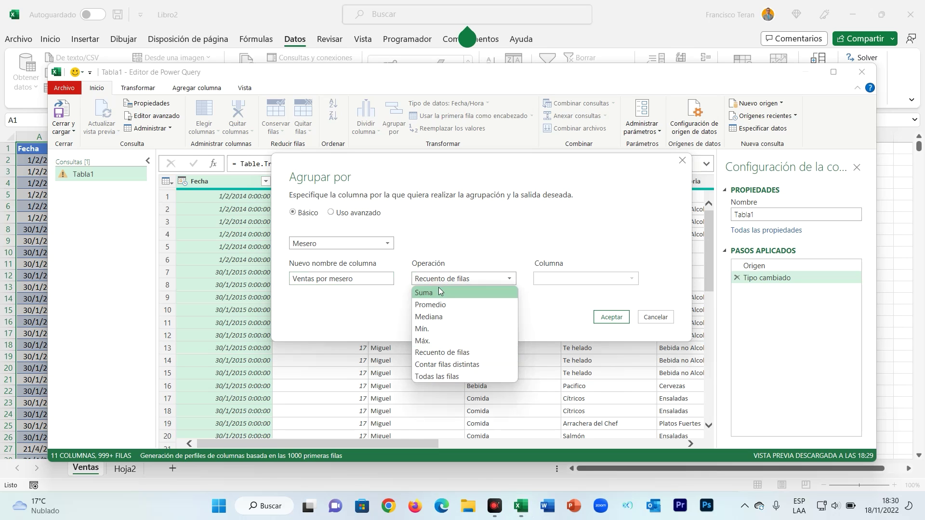
{"action": "left_click", "coordinate": [435, 292]}
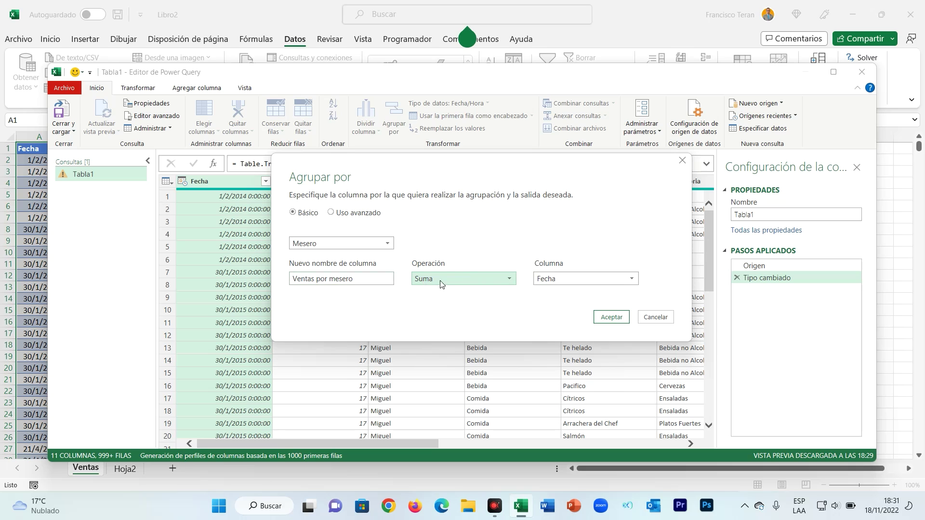
{"action": "left_click", "coordinate": [577, 279]}
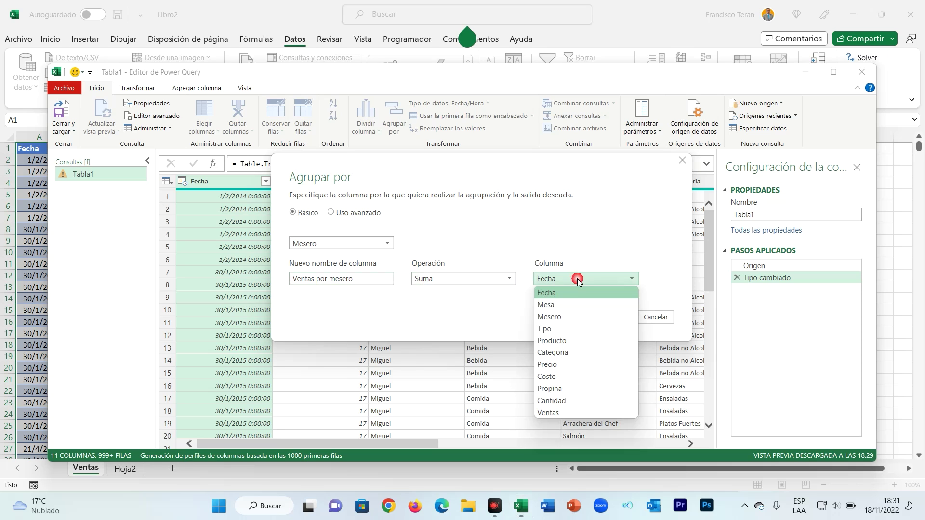
{"action": "left_click", "coordinate": [562, 412]}
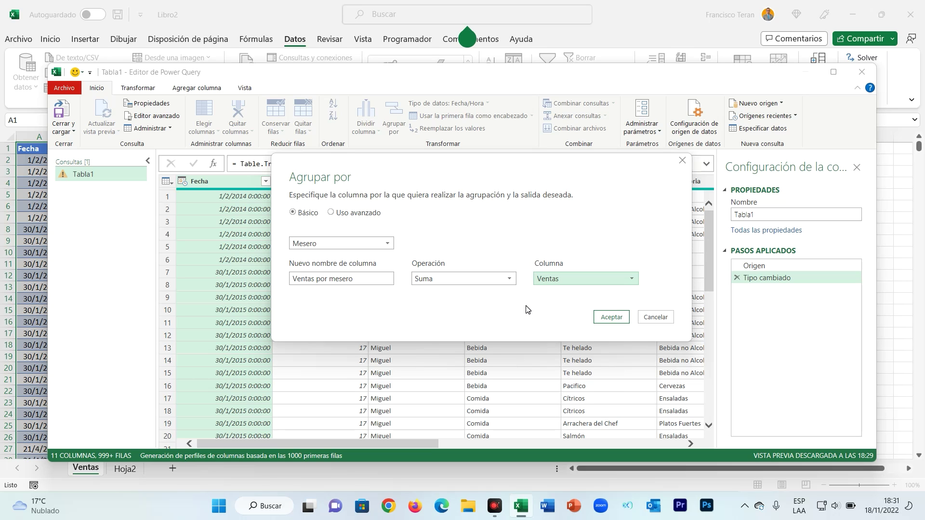
{"action": "left_click", "coordinate": [608, 318]}
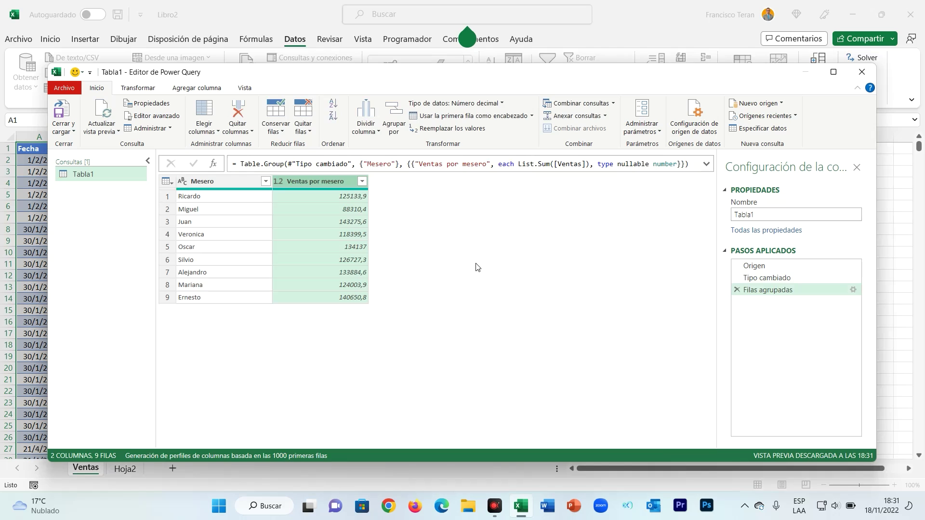
Step: Close the Power Query Editor and load the grouped query into the workbook as a table on a new sheet
{"action": "left_click", "coordinate": [240, 202]}
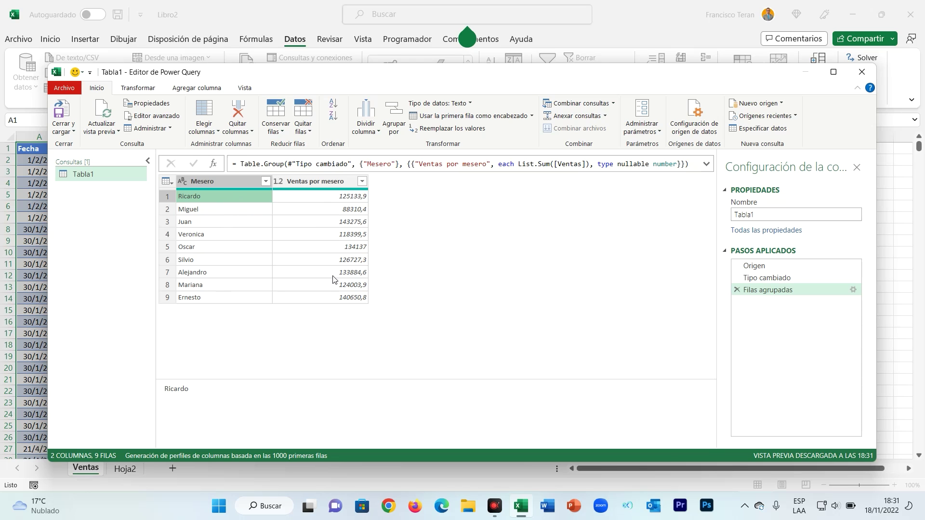
{"action": "left_click", "coordinate": [61, 112]}
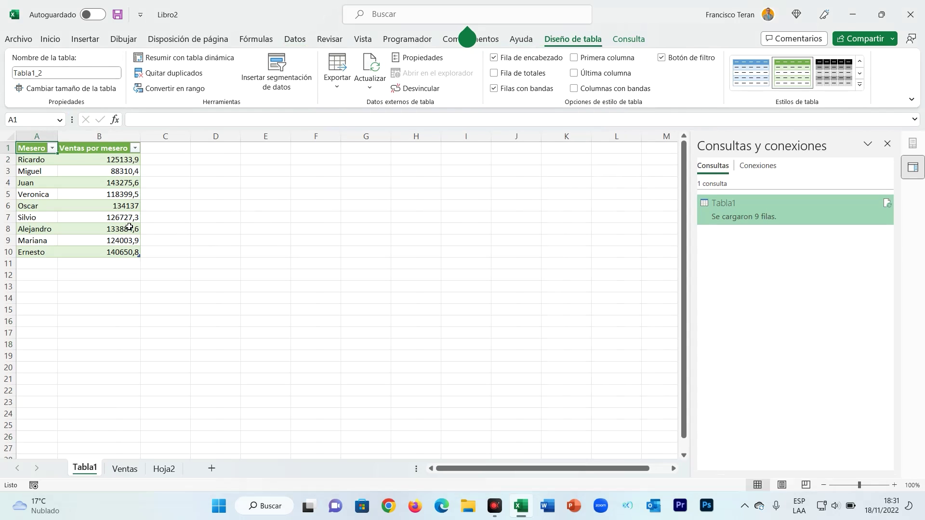
Step: Reorder the sheets so Tabla1 follows Ventas, and move the pivot table on Hoja2 so it starts at cell A1
{"action": "left_click", "coordinate": [83, 198]}
{"action": "left_click", "coordinate": [92, 170]}
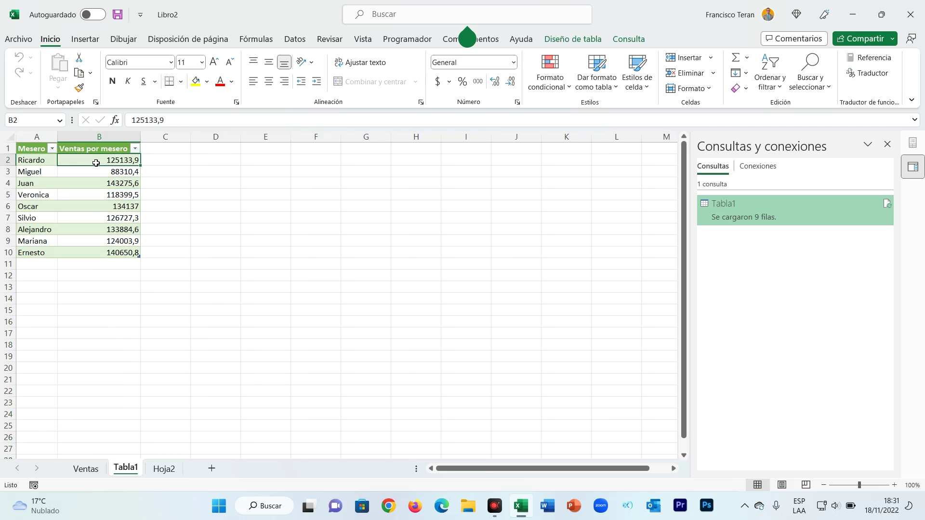
{"action": "left_click", "coordinate": [163, 467]}
{"action": "left_click_drag", "start_coordinate": [33, 299], "coordinate": [151, 415]}
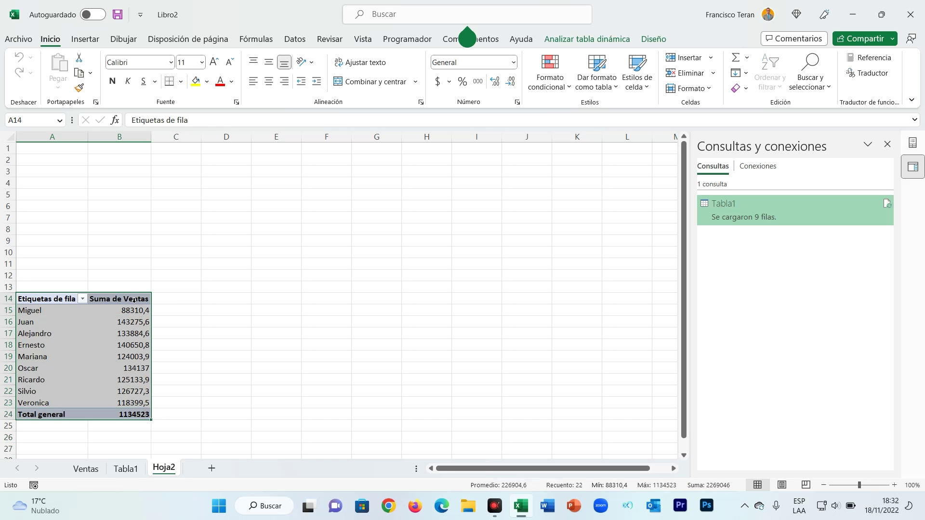
{"action": "left_click_drag", "start_coordinate": [155, 326], "coordinate": [155, 176]}
{"action": "left_click", "coordinate": [117, 211]}
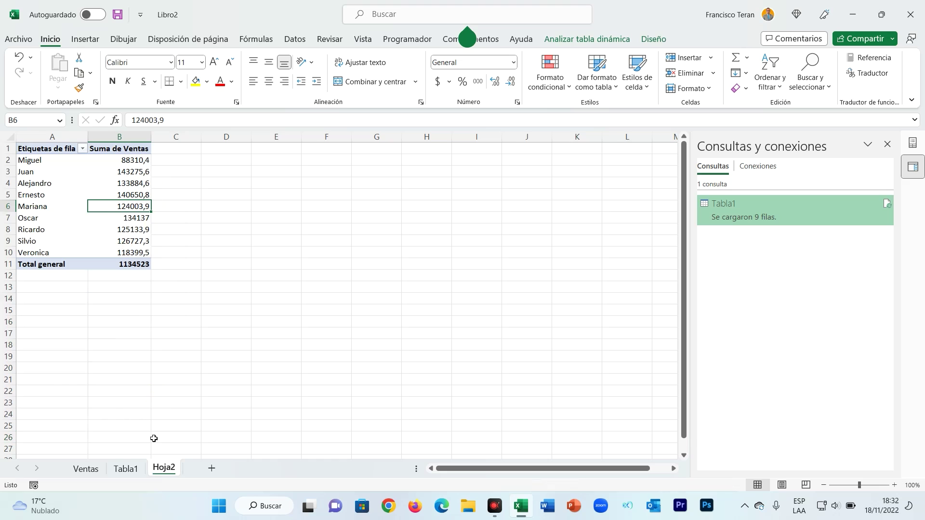
Step: Sort the pivot table on Hoja2 by Suma de Ventas from smallest to largest
{"action": "left_click", "coordinate": [129, 469]}
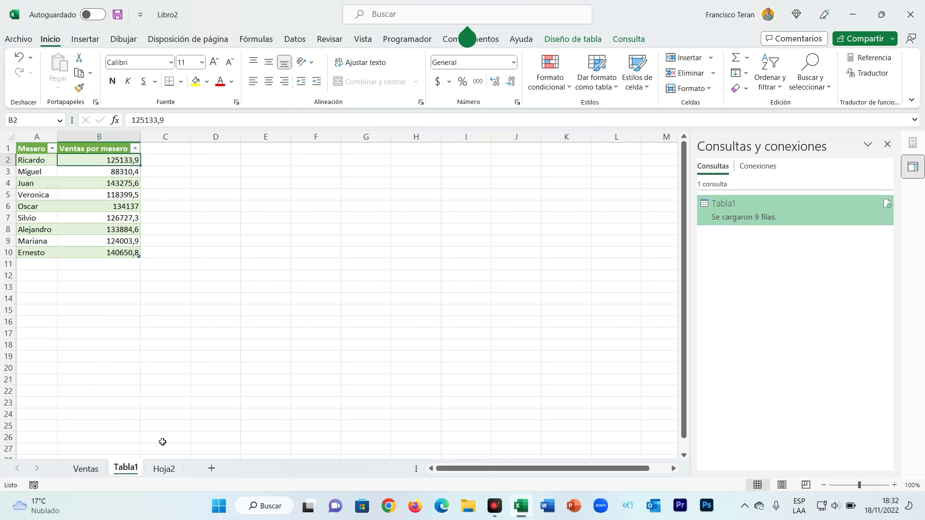
{"action": "left_click", "coordinate": [163, 469]}
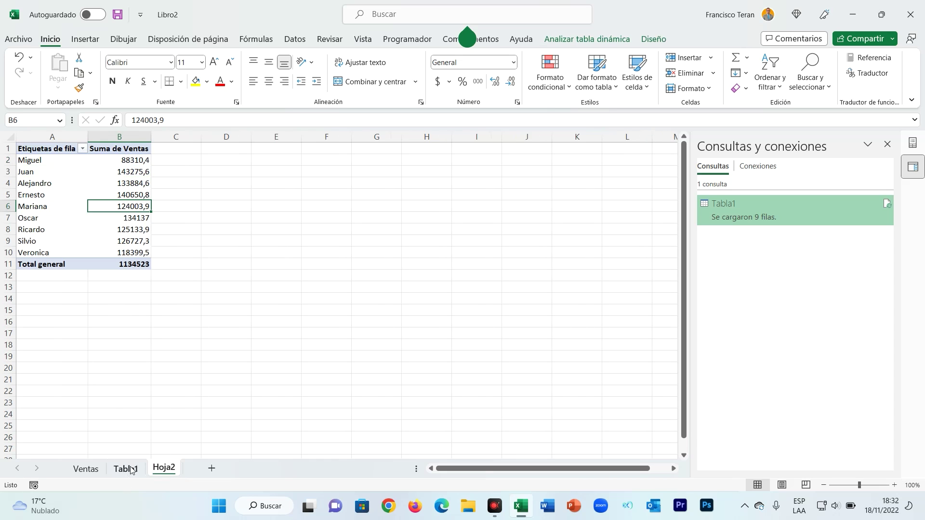
{"action": "right_click", "coordinate": [124, 164]}
{"action": "mouse_move", "coordinate": [193, 268]}
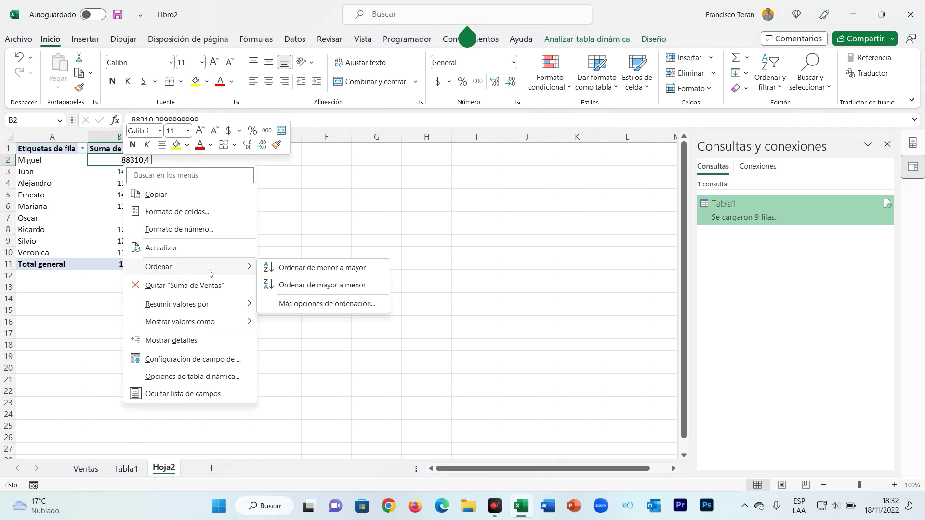
{"action": "left_click", "coordinate": [329, 273]}
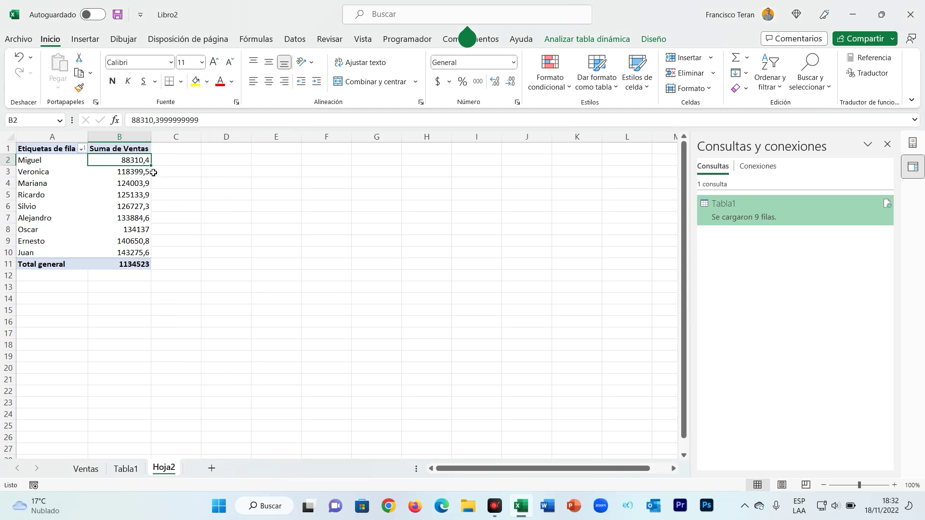
Step: Sort the grouped table on Tabla1 by Ventas por mesero from smallest to largest
{"action": "left_click", "coordinate": [126, 469]}
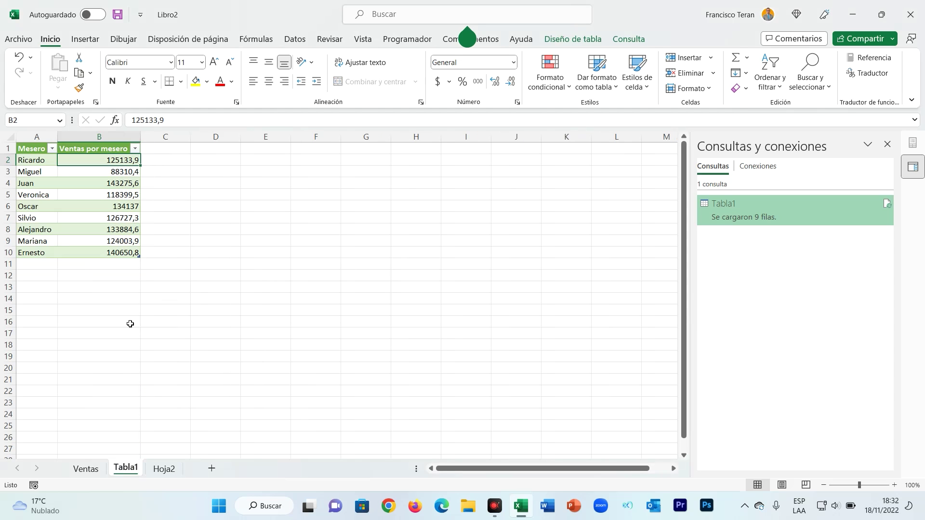
{"action": "left_click", "coordinate": [122, 173]}
{"action": "right_click", "coordinate": [121, 173]}
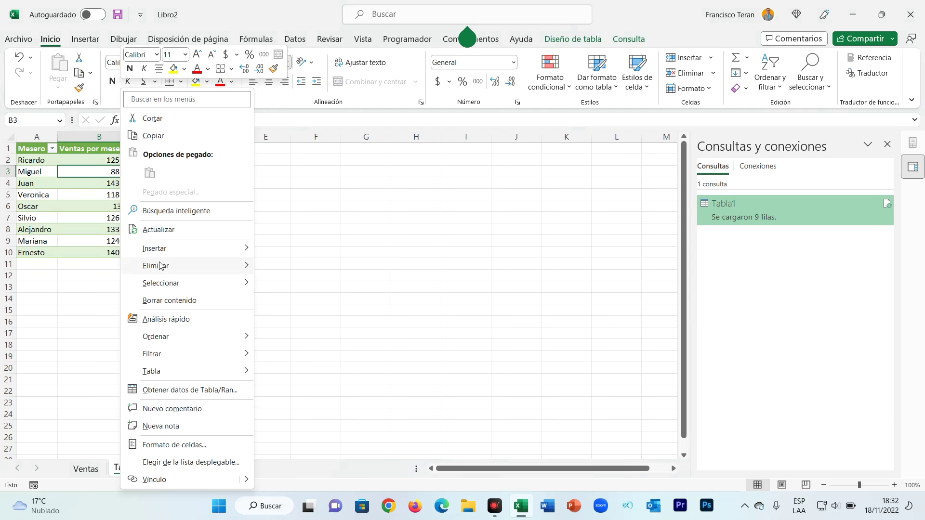
{"action": "mouse_move", "coordinate": [185, 336]}
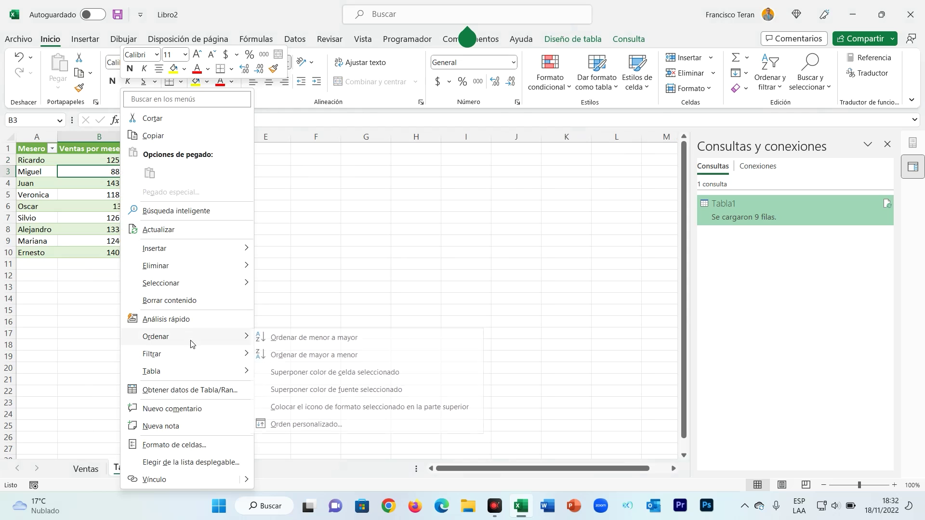
{"action": "left_click", "coordinate": [315, 343]}
{"action": "left_click", "coordinate": [115, 195]}
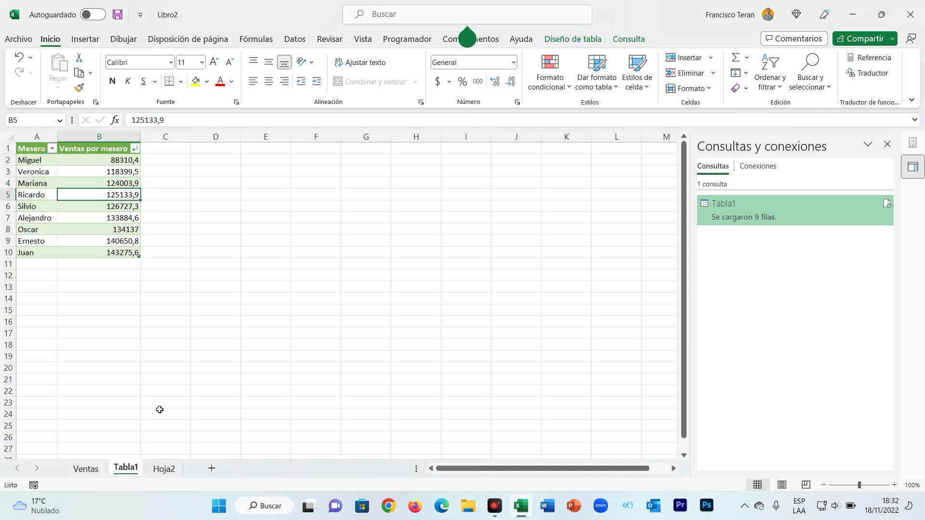
Step: Widen column A on Tabla1 to about 10.33 and add a totals row to the grouped table
{"action": "left_click_drag", "start_coordinate": [61, 140], "coordinate": [68, 141]}
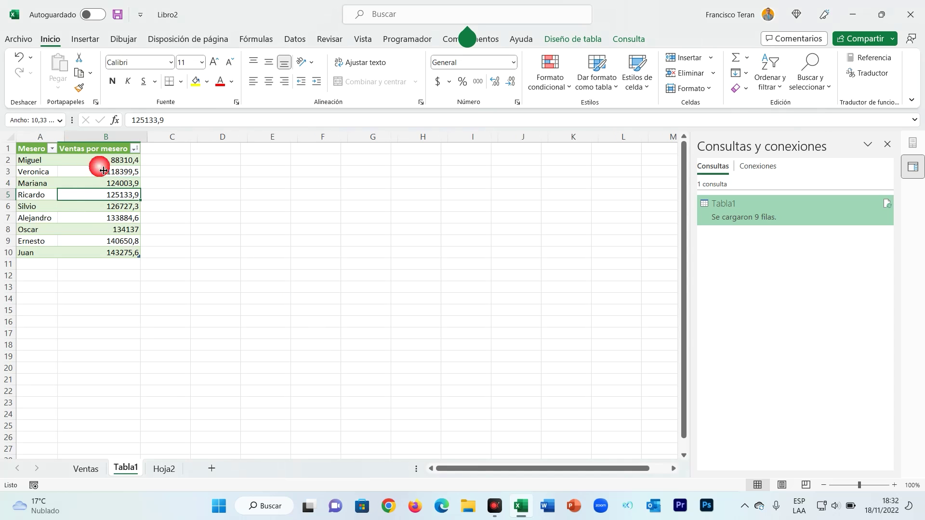
{"action": "left_click", "coordinate": [162, 468]}
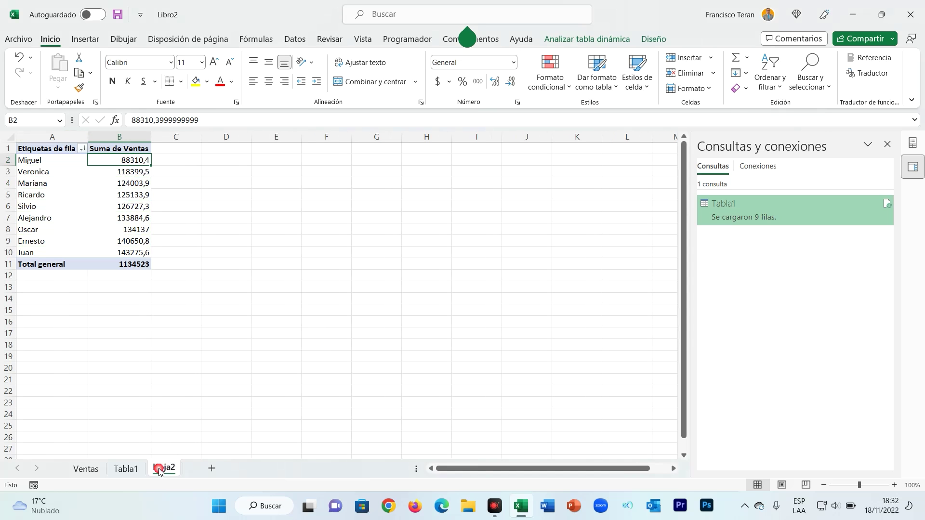
{"action": "left_click", "coordinate": [108, 207]}
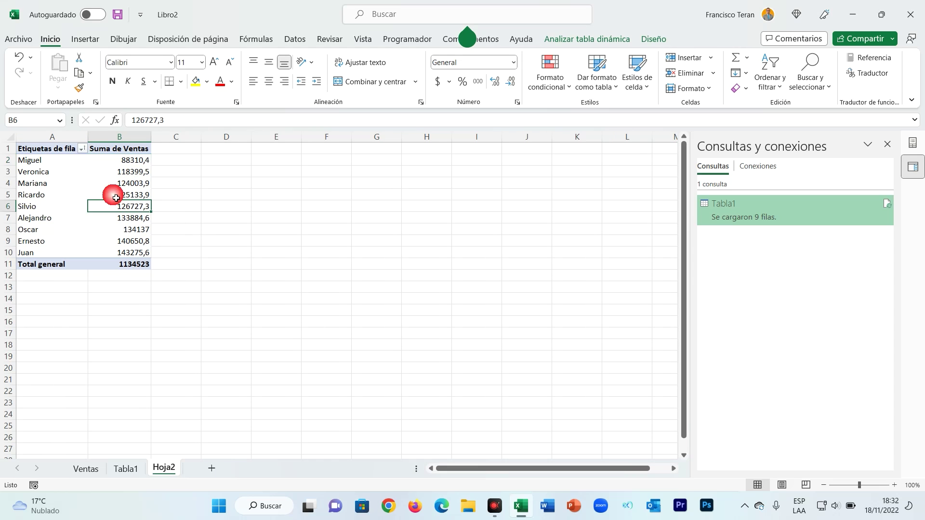
{"action": "left_click", "coordinate": [125, 469]}
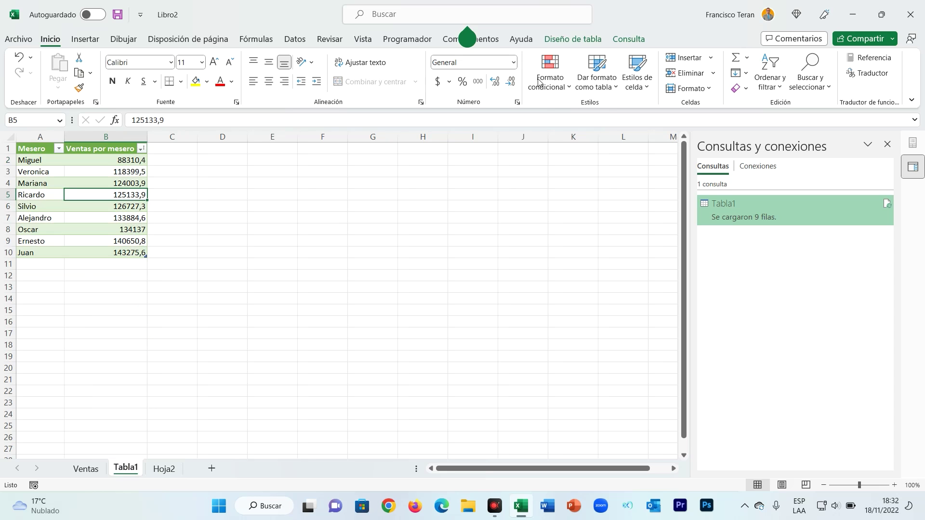
{"action": "left_click", "coordinate": [578, 41]}
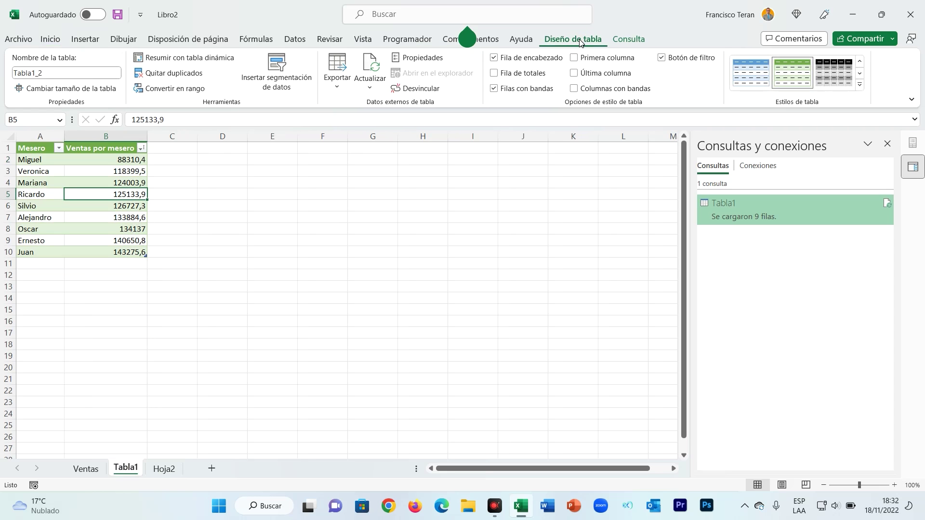
{"action": "left_click", "coordinate": [504, 73]}
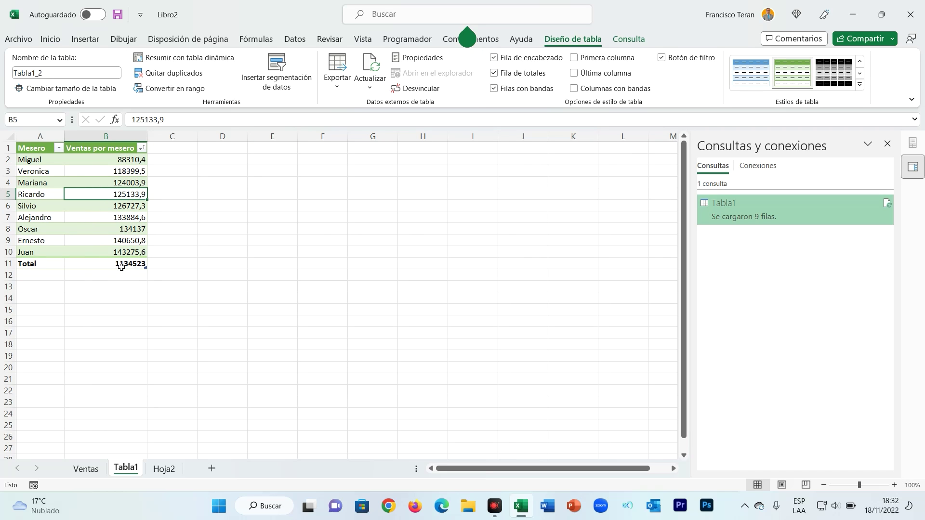
Step: Compare the waiter sums and the grand total of the grouped table on Tabla1 with the pivot table on Hoja2
{"action": "left_click", "coordinate": [164, 470]}
{"action": "left_click", "coordinate": [126, 468]}
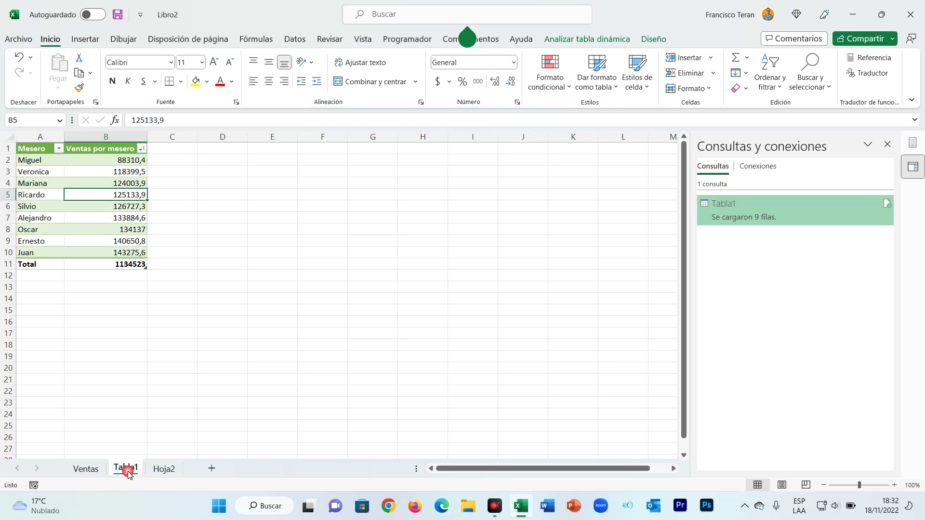
{"action": "left_click", "coordinate": [164, 470]}
{"action": "left_click", "coordinate": [125, 469]}
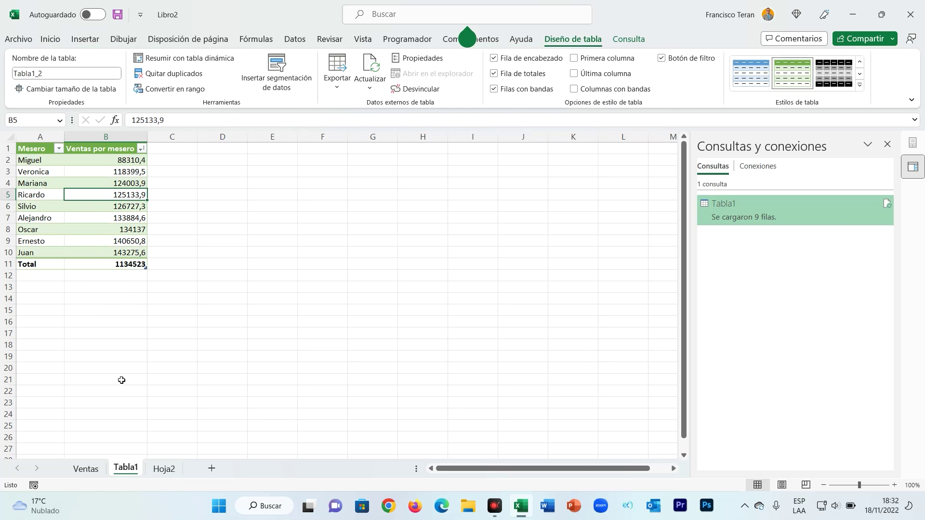
{"action": "left_click", "coordinate": [164, 469]}
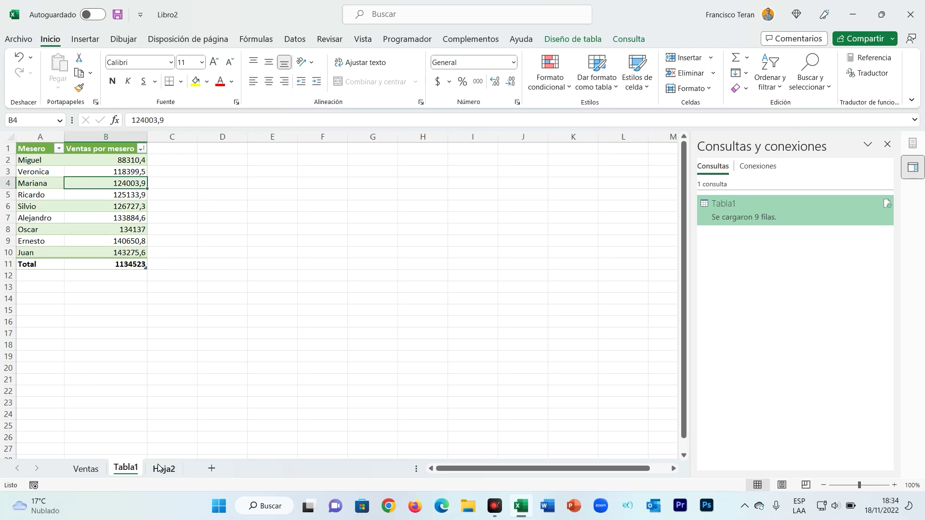
{"action": "left_click", "coordinate": [163, 468]}
{"action": "left_click", "coordinate": [130, 469]}
{"action": "left_click", "coordinate": [163, 469]}
{"action": "left_click", "coordinate": [127, 469]}
{"action": "left_click", "coordinate": [103, 207]}
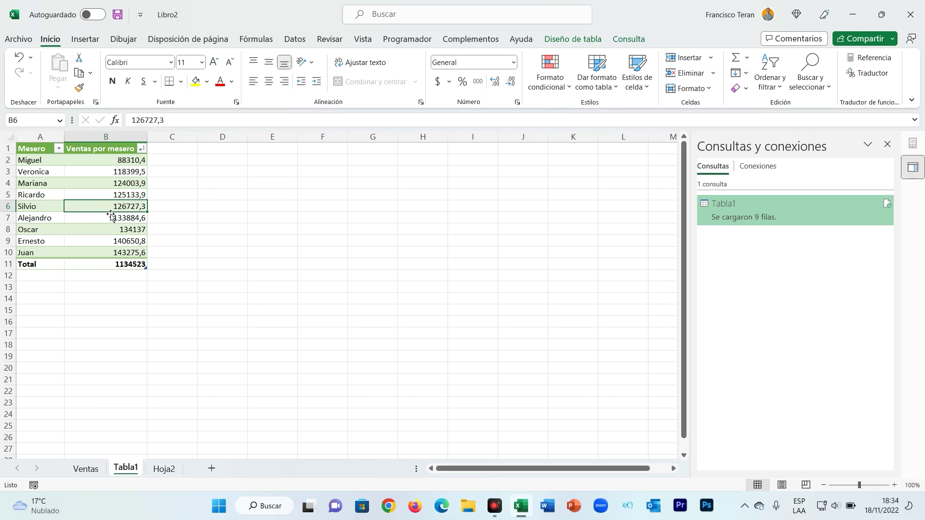
{"action": "left_click", "coordinate": [170, 470]}
{"action": "left_click", "coordinate": [137, 219]}
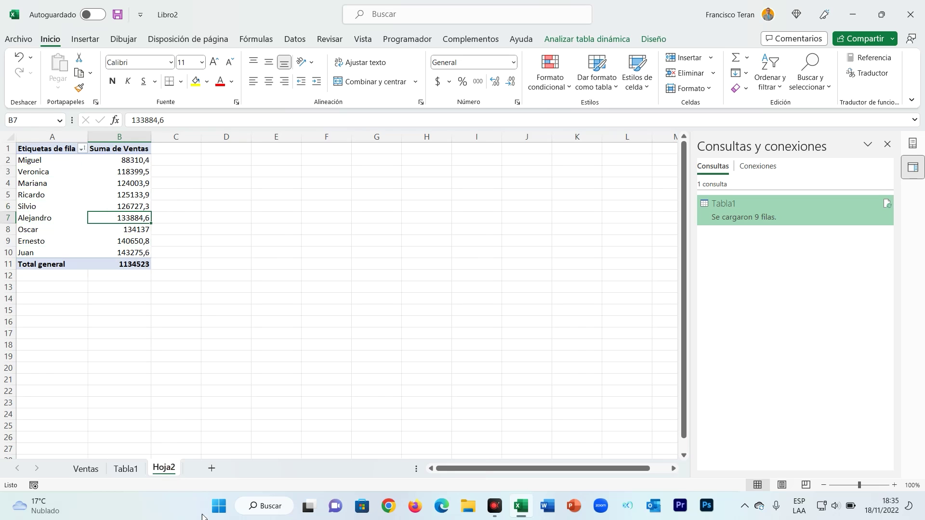
Step: Review the design and query tools for the grouped table on Tabla1, and the analysis and design tools for the pivot table on Hoja2
{"action": "left_click", "coordinate": [127, 470]}
{"action": "left_click", "coordinate": [102, 181]}
{"action": "left_click", "coordinate": [576, 41]}
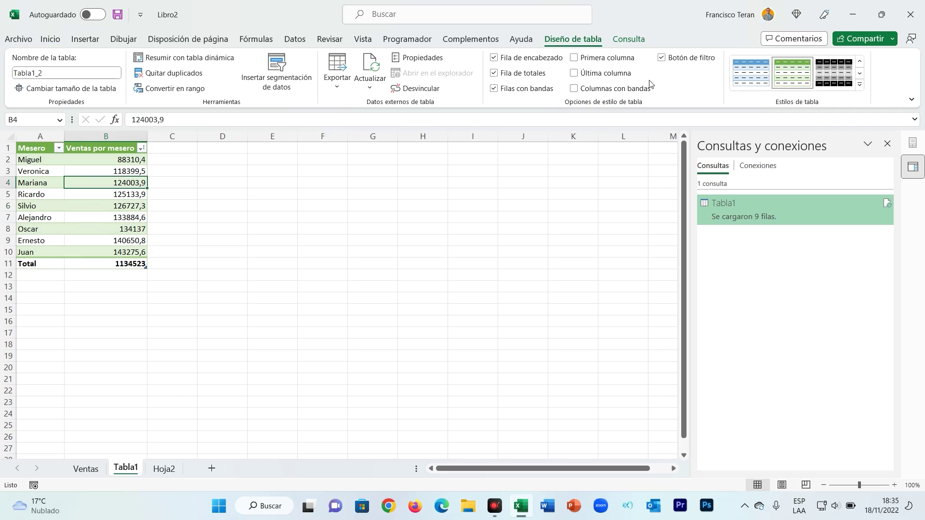
{"action": "left_click", "coordinate": [626, 39]}
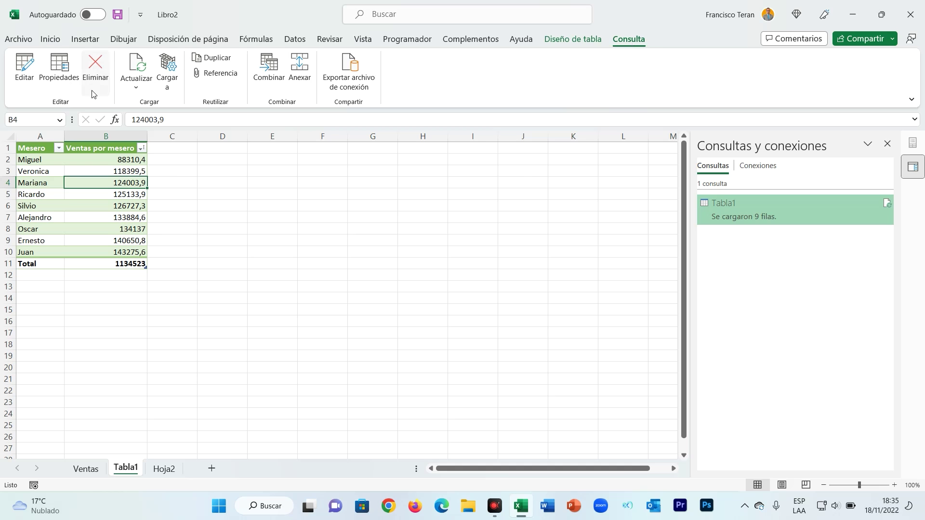
{"action": "left_click", "coordinate": [164, 469]}
{"action": "left_click", "coordinate": [131, 184]}
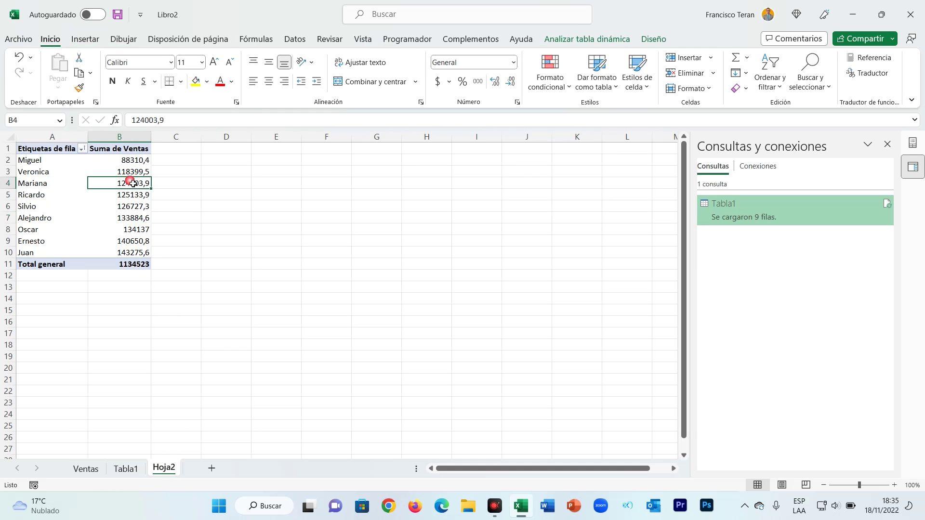
{"action": "left_click", "coordinate": [578, 40]}
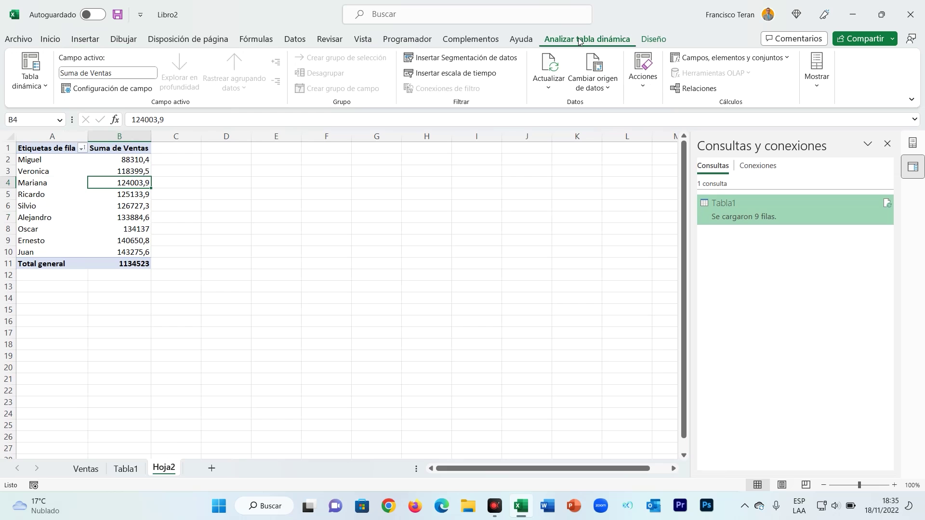
{"action": "left_click", "coordinate": [649, 40]}
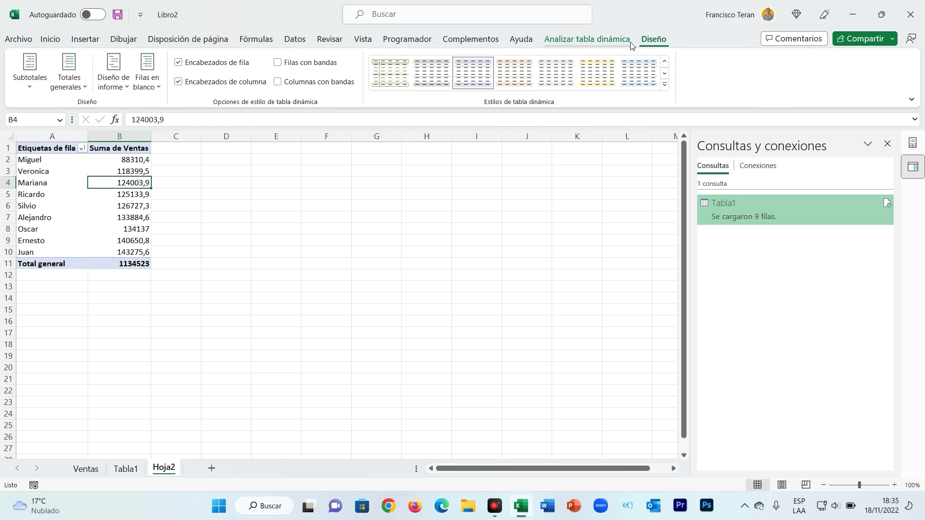
{"action": "left_click", "coordinate": [629, 42]}
Step: Insert a 3-D clustered column pivot chart based on the pivot table on Hoja2
{"action": "left_click", "coordinate": [115, 174]}
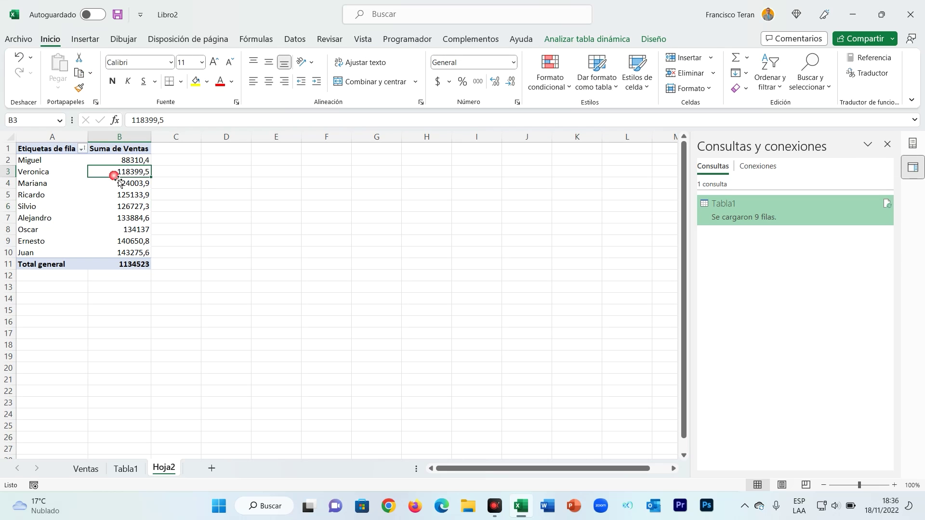
{"action": "left_click", "coordinate": [113, 197]}
{"action": "left_click", "coordinate": [125, 220]}
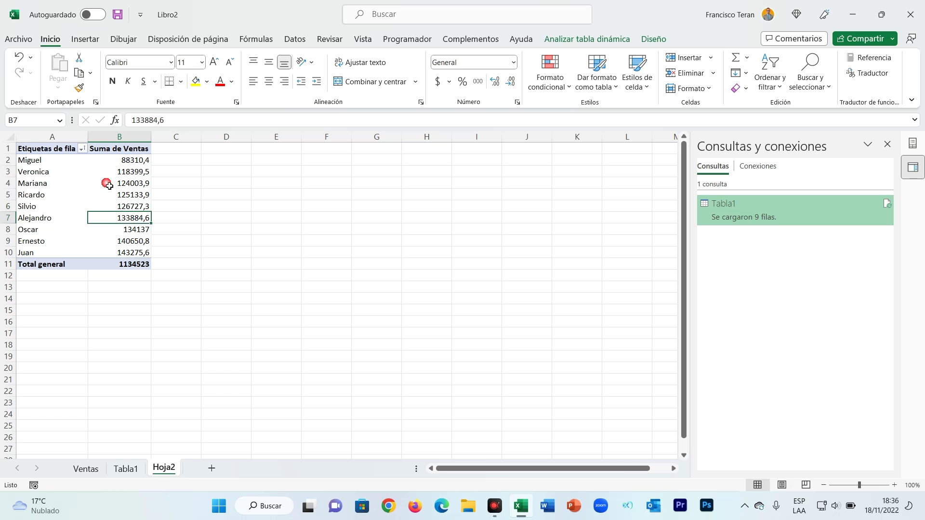
{"action": "left_click", "coordinate": [85, 39]}
{"action": "left_click", "coordinate": [496, 89]}
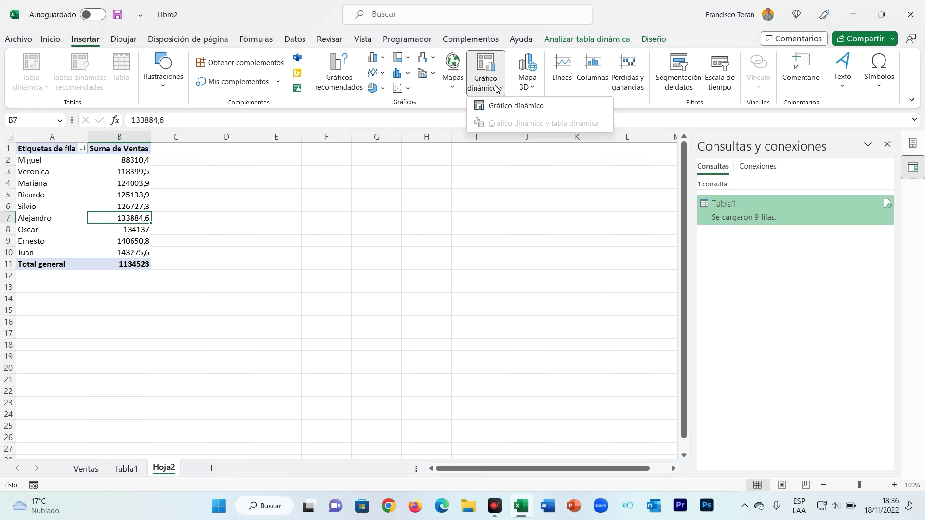
{"action": "left_click", "coordinate": [514, 109]}
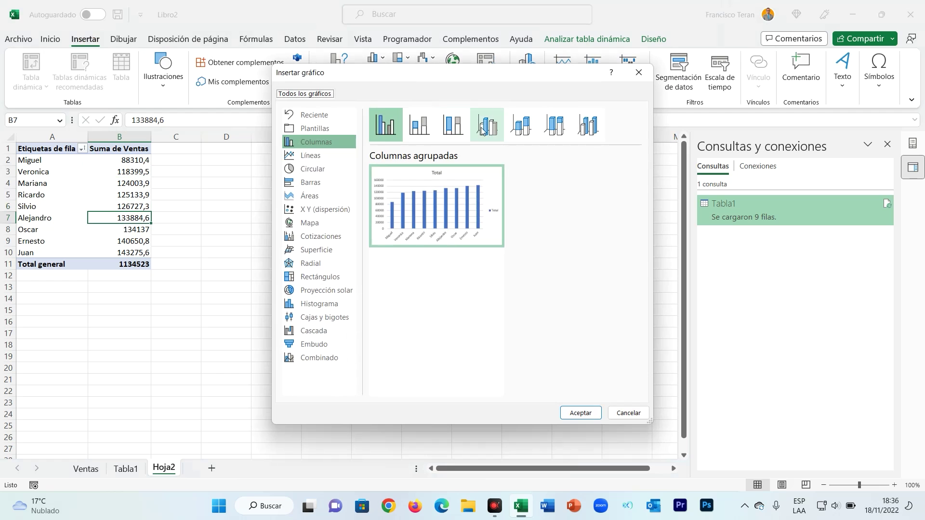
{"action": "left_click", "coordinate": [487, 124]}
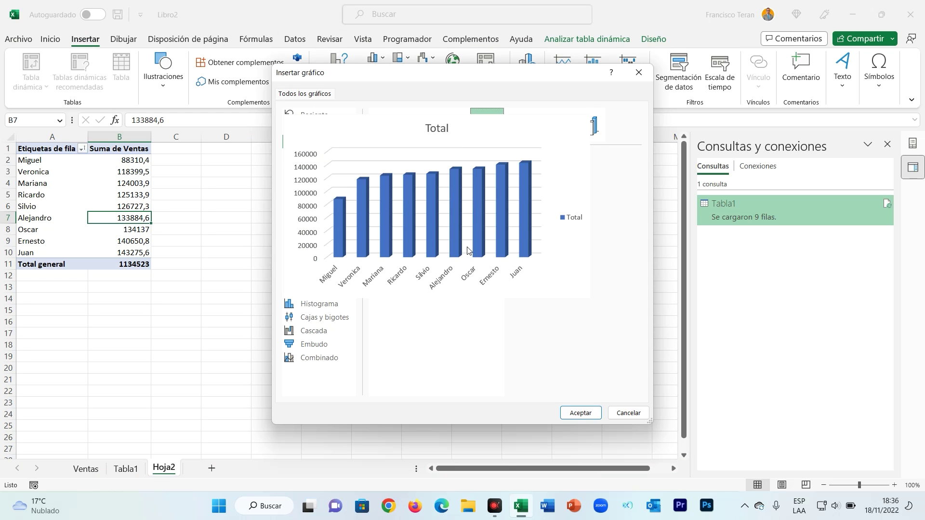
{"action": "left_click", "coordinate": [580, 410]}
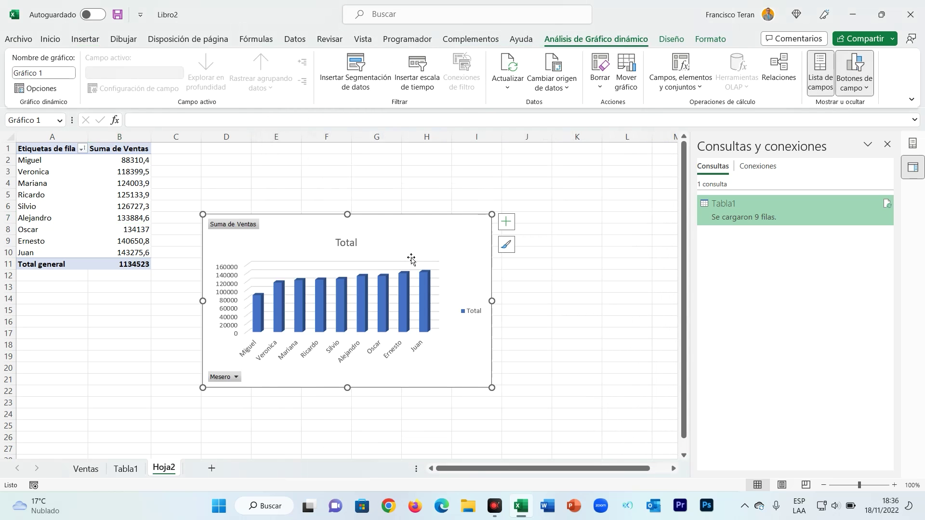
Step: Move the pivot chart directly beside the pivot table, with its upper edge at row 1 from column C onward
{"action": "left_click_drag", "start_coordinate": [398, 227], "coordinate": [350, 152]}
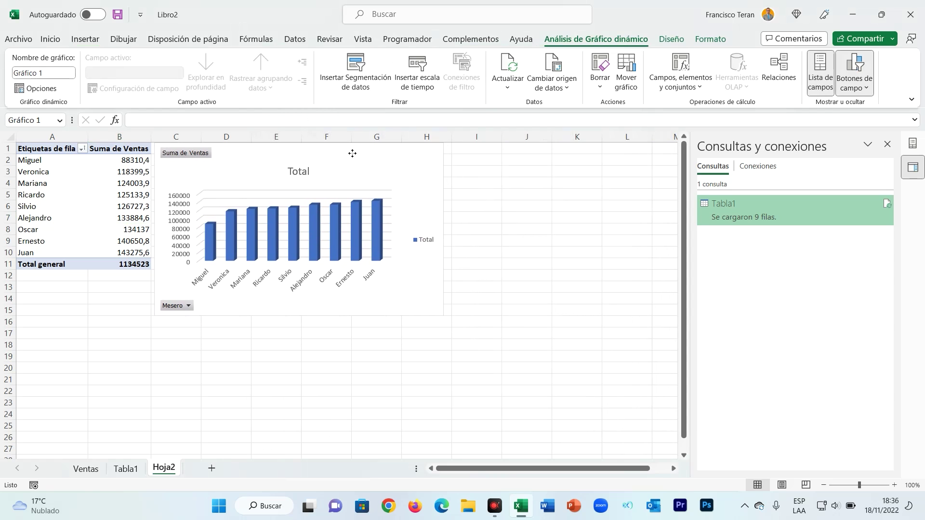
{"action": "left_click", "coordinate": [397, 198]}
{"action": "left_click", "coordinate": [134, 190]}
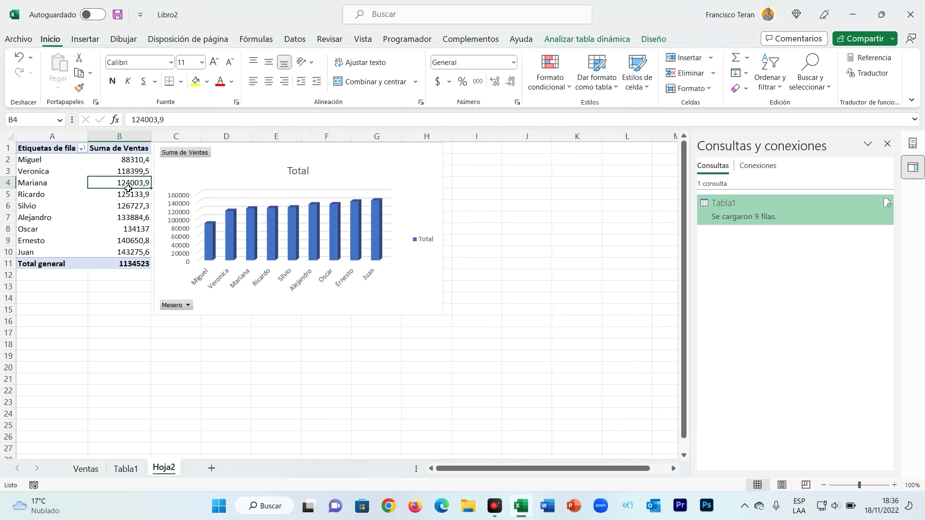
Step: Insert a pivot chart from the grouped sales table on Tabla1, placed on the same sheet at cell D1
{"action": "left_click", "coordinate": [126, 469]}
{"action": "left_click", "coordinate": [137, 218]}
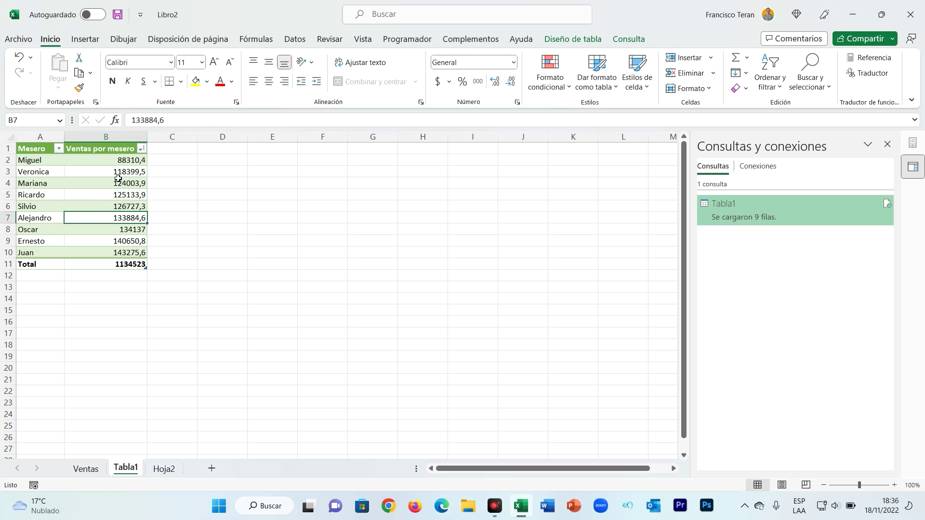
{"action": "left_click", "coordinate": [85, 39]}
{"action": "left_click", "coordinate": [486, 65]}
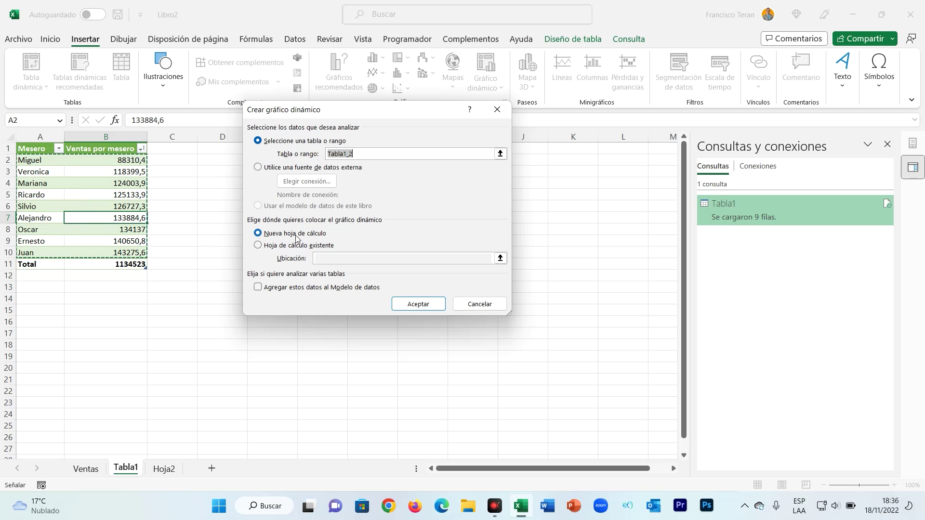
{"action": "left_click", "coordinate": [258, 245]}
{"action": "left_click", "coordinate": [326, 259]}
{"action": "left_click_drag", "start_coordinate": [370, 110], "coordinate": [440, 109]}
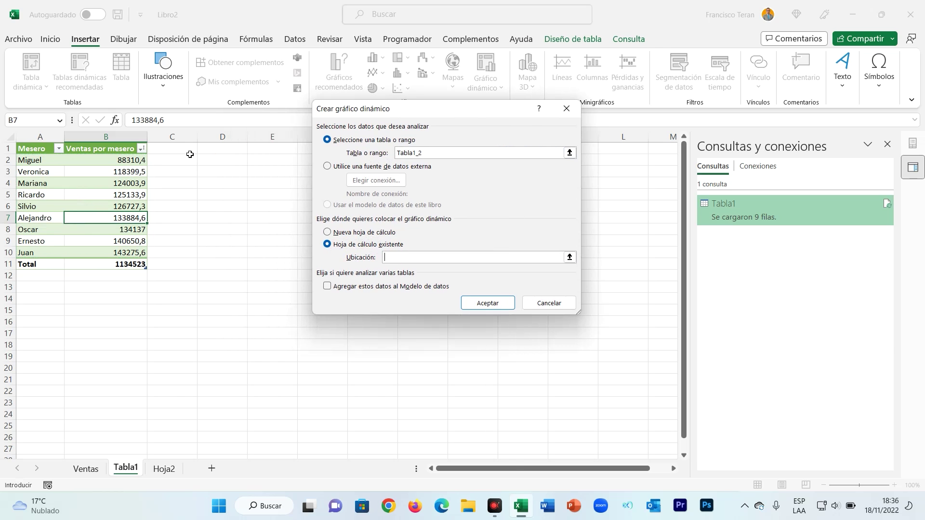
{"action": "left_click", "coordinate": [215, 151]}
{"action": "left_click", "coordinate": [488, 302]}
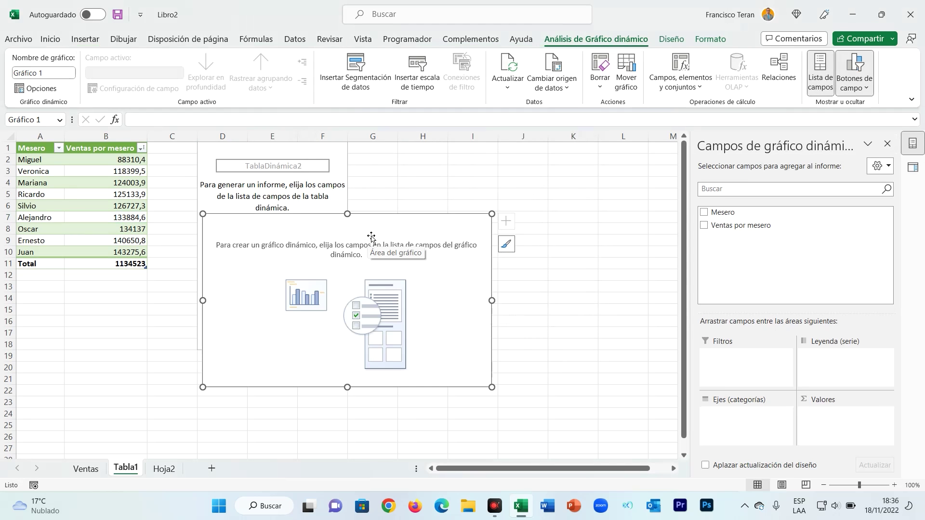
Step: Plot Ventas por mesero by Mesero in the new pivot chart and move the chart below its pivot table, starting around row 12
{"action": "left_click", "coordinate": [704, 212]}
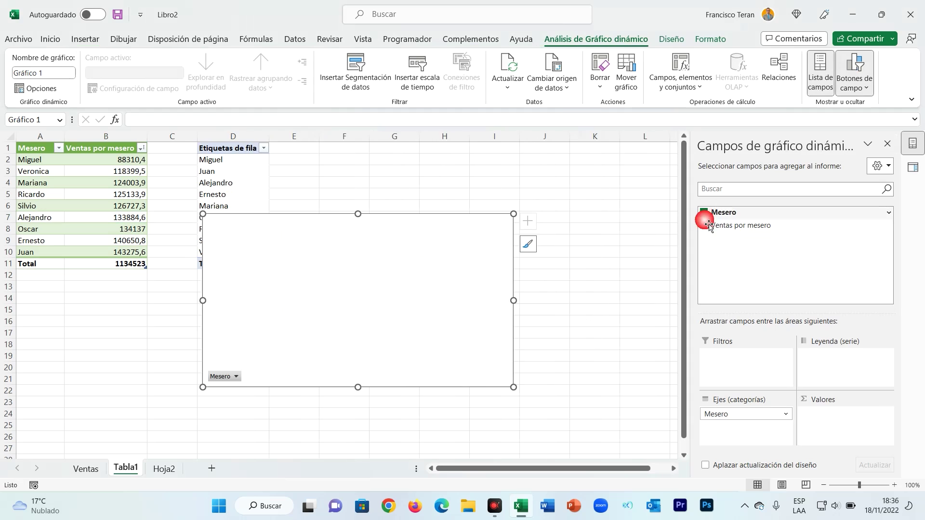
{"action": "left_click", "coordinate": [704, 225]}
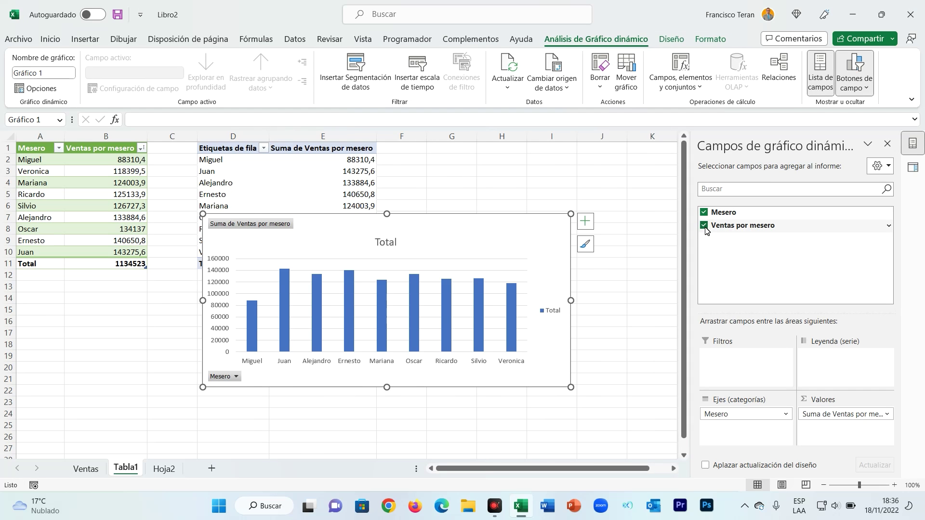
{"action": "left_click", "coordinate": [704, 225]}
{"action": "left_click", "coordinate": [704, 212]}
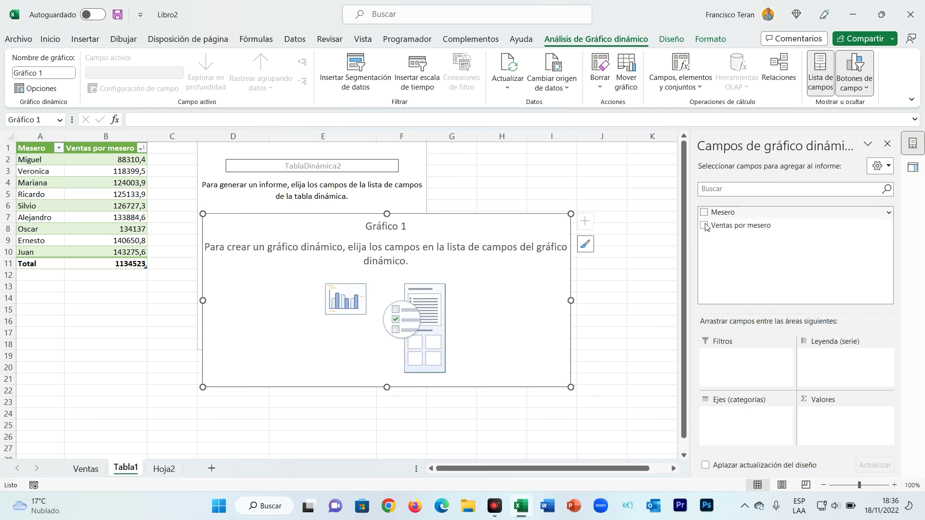
{"action": "left_click", "coordinate": [703, 212]}
{"action": "left_click", "coordinate": [704, 225]}
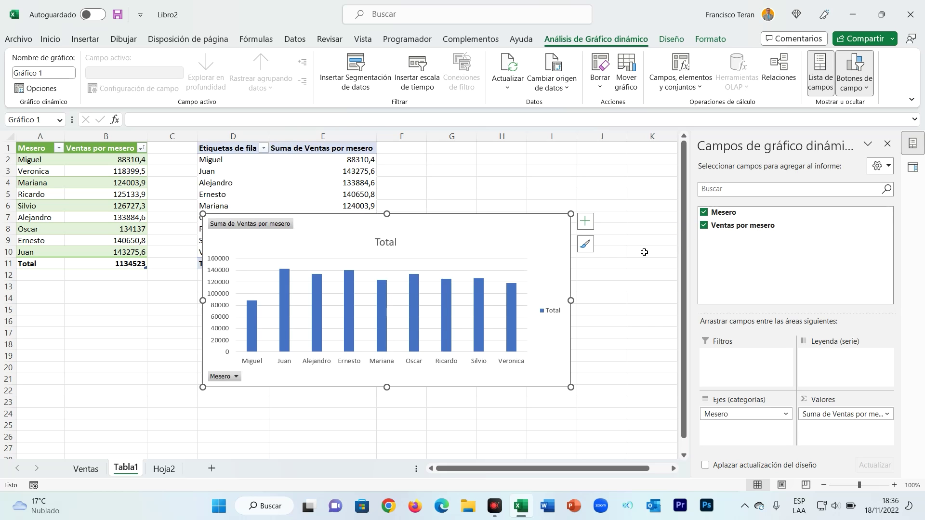
{"action": "left_click_drag", "start_coordinate": [455, 227], "coordinate": [427, 285]}
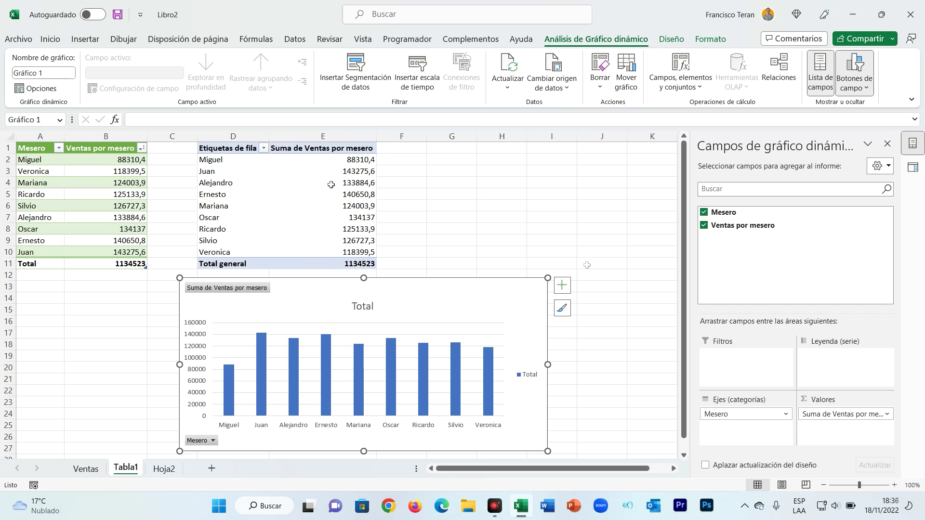
{"action": "left_click", "coordinate": [576, 229]}
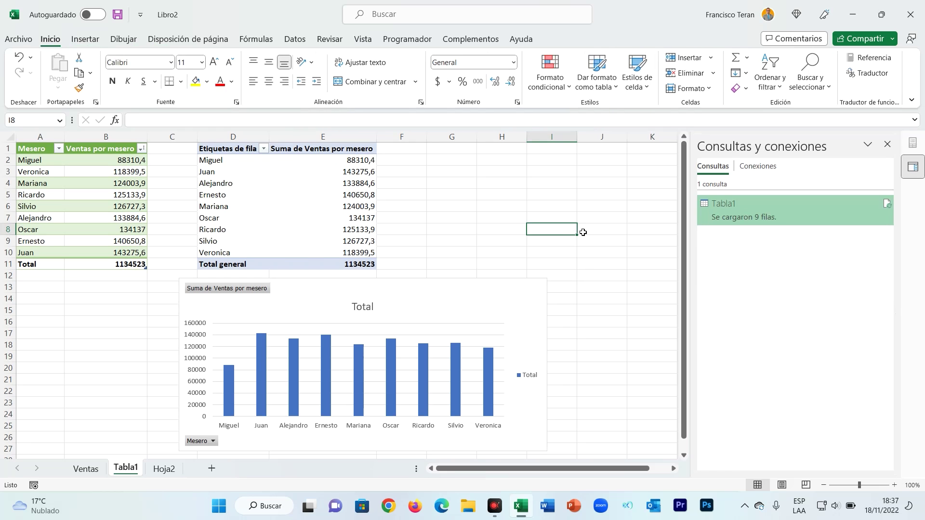
Step: Compare the grouped table and its new pivot table and chart on Tabla1 with the pivot table and chart on Hoja2
{"action": "left_click", "coordinate": [121, 194]}
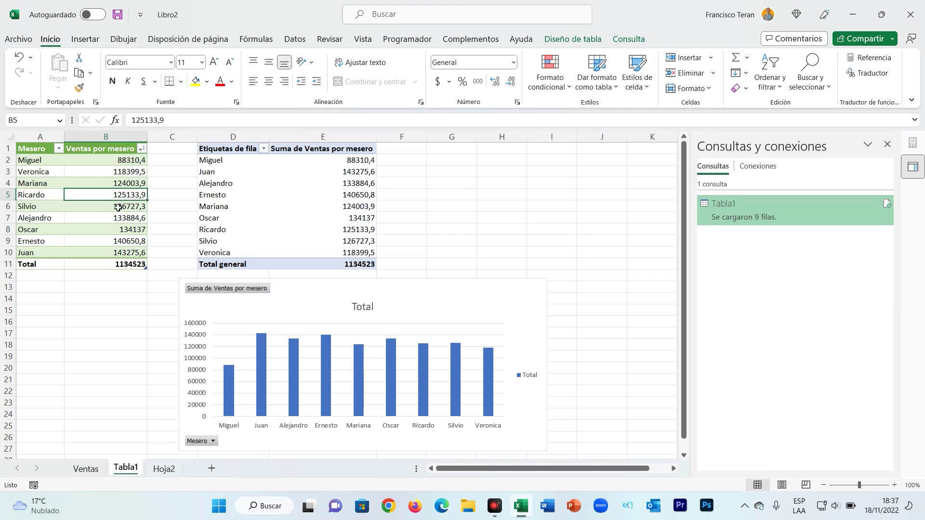
{"action": "left_click", "coordinate": [125, 187]}
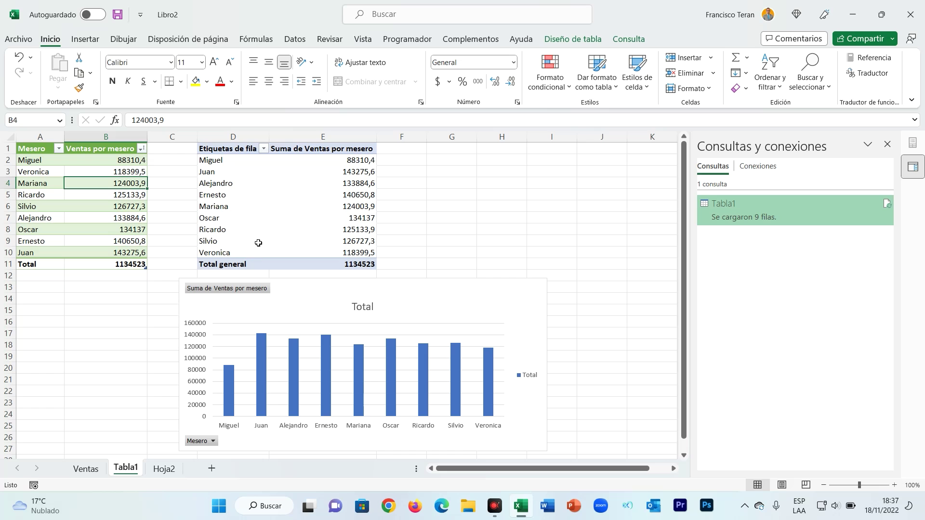
{"action": "left_click", "coordinate": [130, 175]}
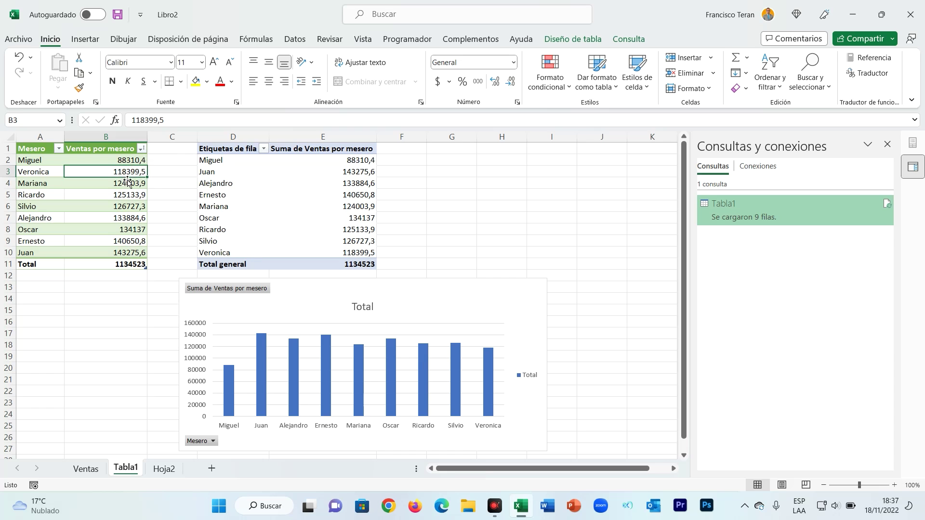
{"action": "left_click", "coordinate": [214, 168]}
{"action": "left_click", "coordinate": [340, 182]}
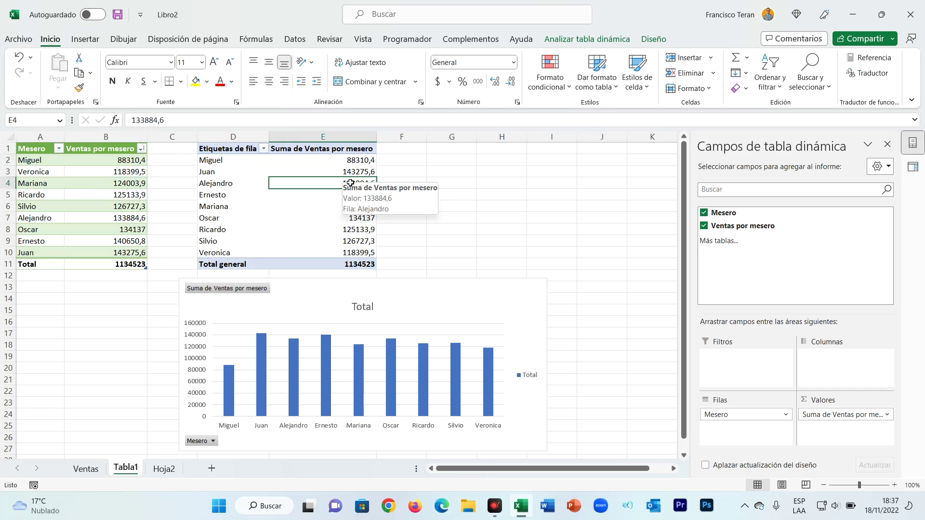
{"action": "left_click", "coordinate": [162, 468]}
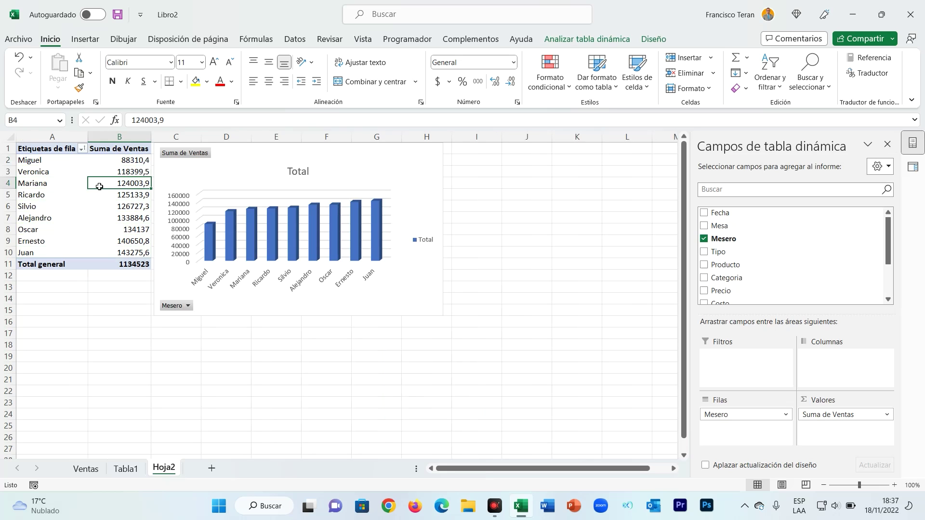
{"action": "left_click", "coordinate": [125, 468]}
{"action": "left_click", "coordinate": [129, 195]}
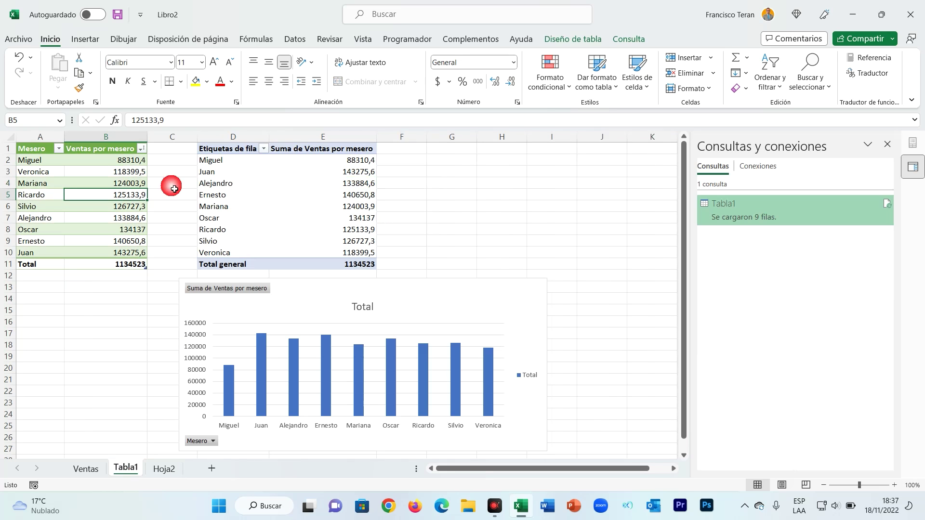
{"action": "left_click", "coordinate": [137, 207]}
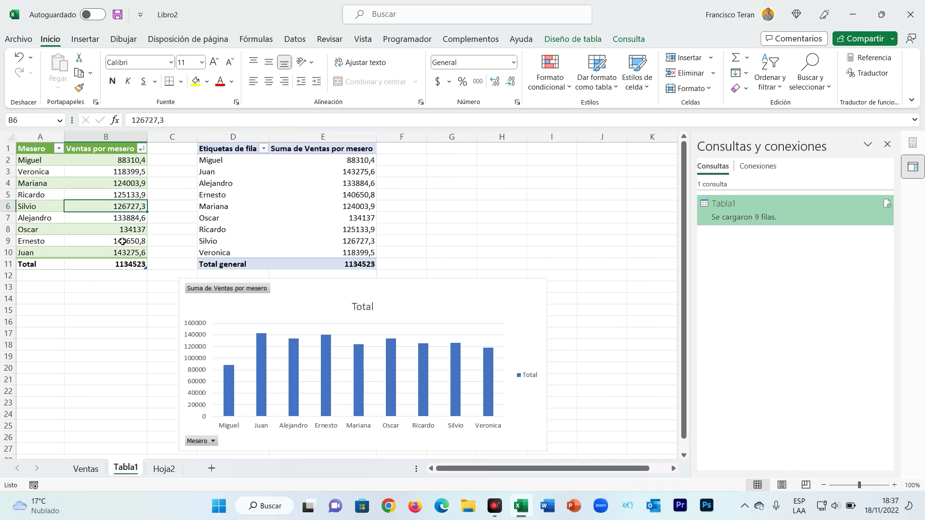
{"action": "left_click", "coordinate": [42, 288]}
Step: Open the grouped table's query in the Power Query editor and delete its Filas agrupadas step
{"action": "left_click", "coordinate": [115, 207]}
{"action": "left_click", "coordinate": [577, 41]}
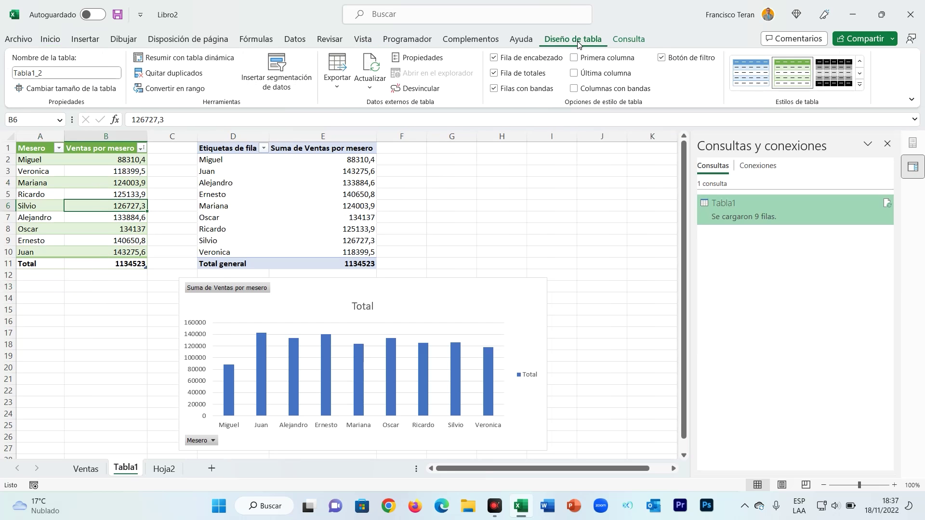
{"action": "left_click", "coordinate": [629, 42]}
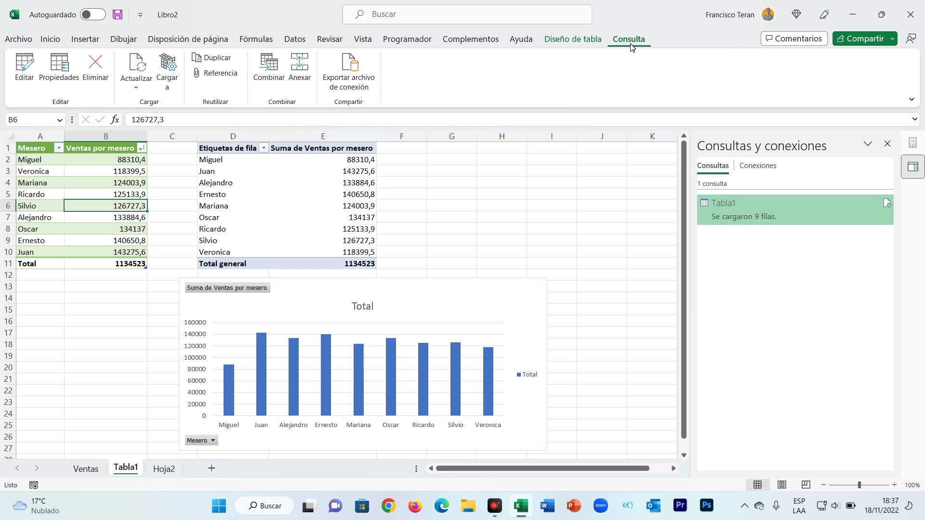
{"action": "left_click", "coordinate": [23, 68]}
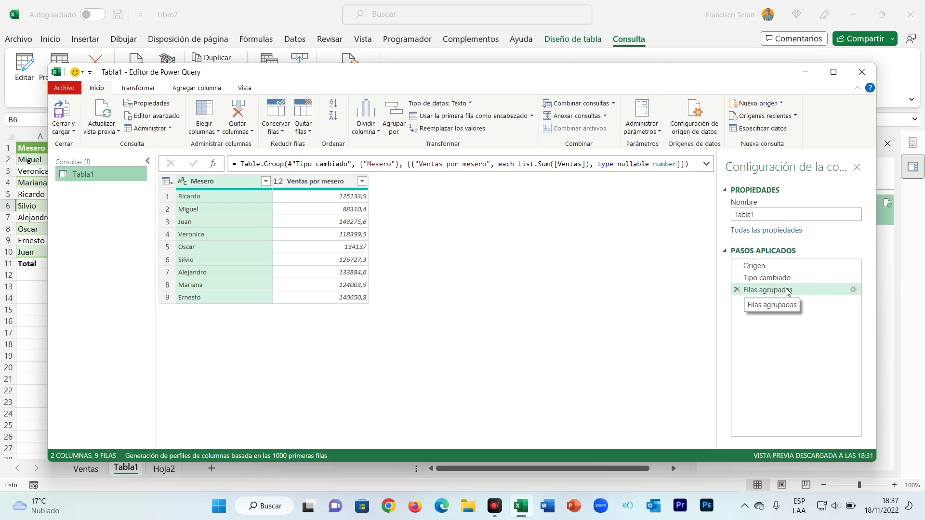
{"action": "left_click", "coordinate": [737, 290]}
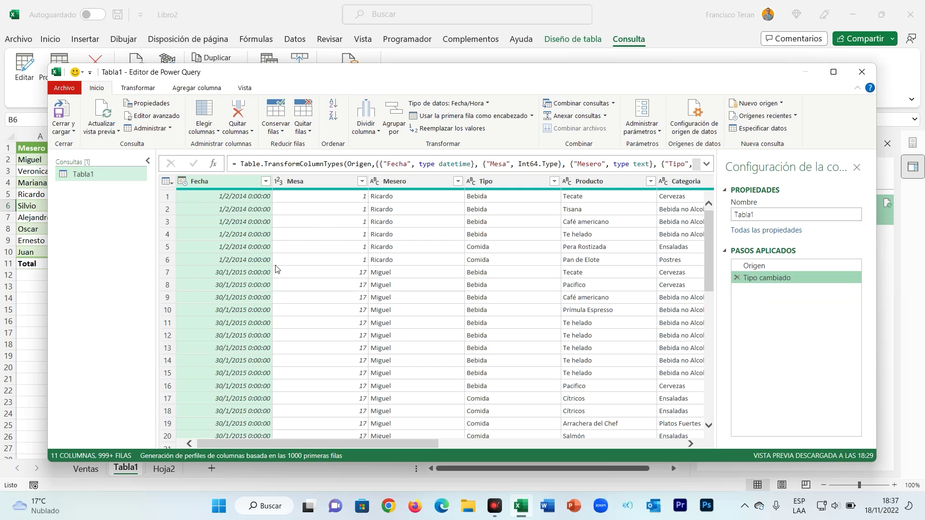
Step: Start an advanced Group By on the query with Tipo as the first grouping column and Mesero as the second
{"action": "left_click", "coordinate": [396, 111]}
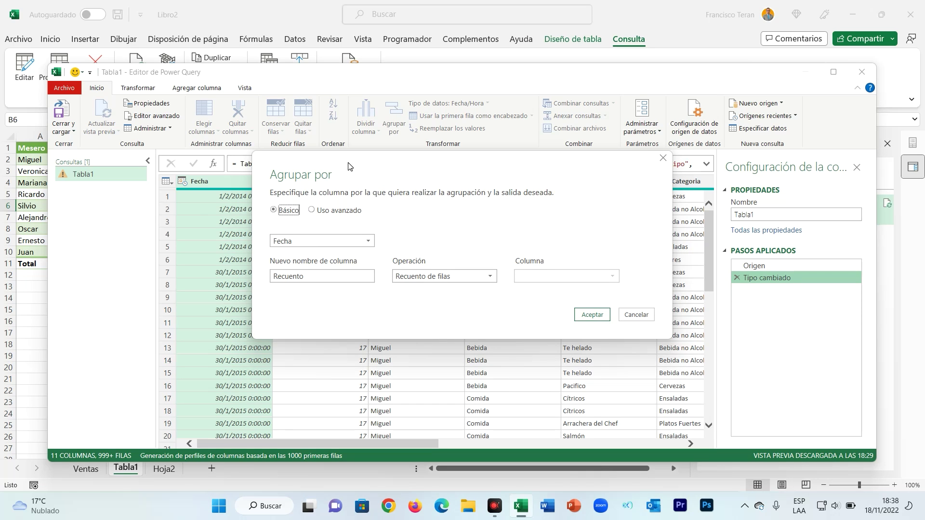
{"action": "left_click", "coordinate": [305, 209]}
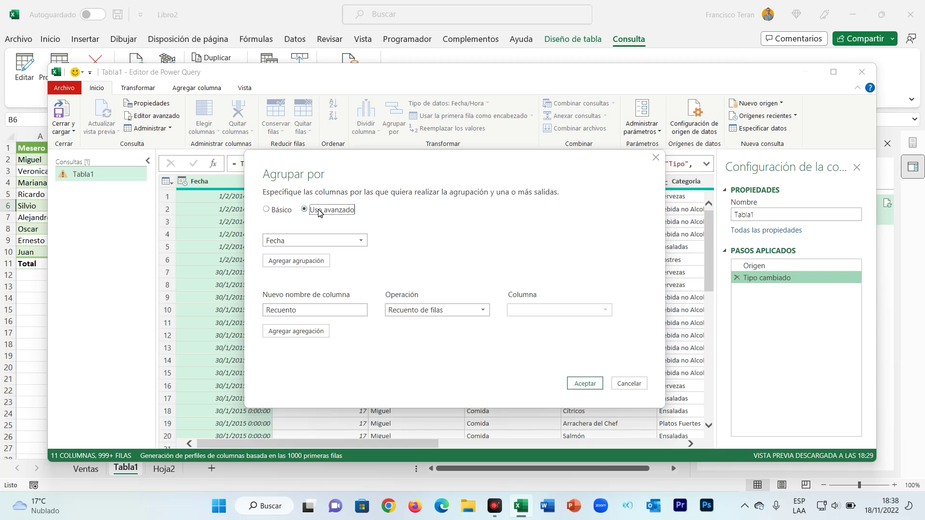
{"action": "left_click", "coordinate": [319, 239]}
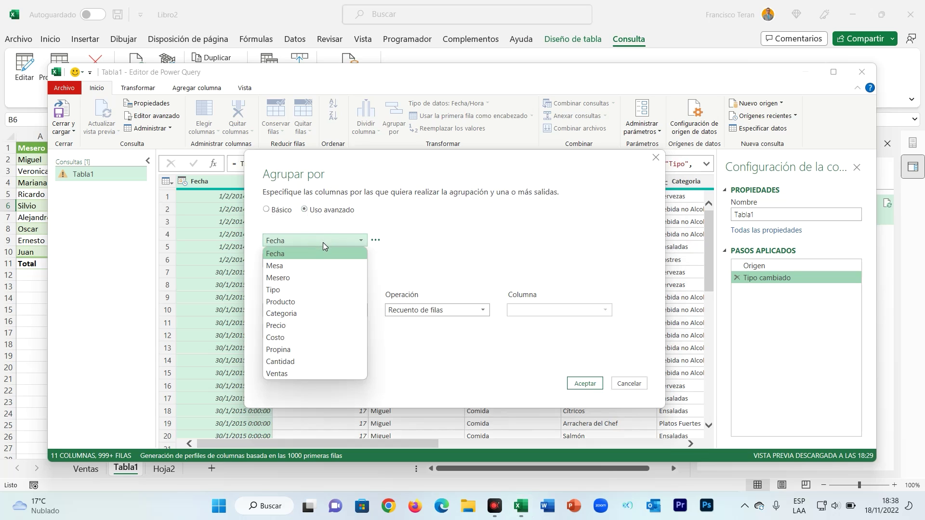
{"action": "left_click", "coordinate": [299, 289]}
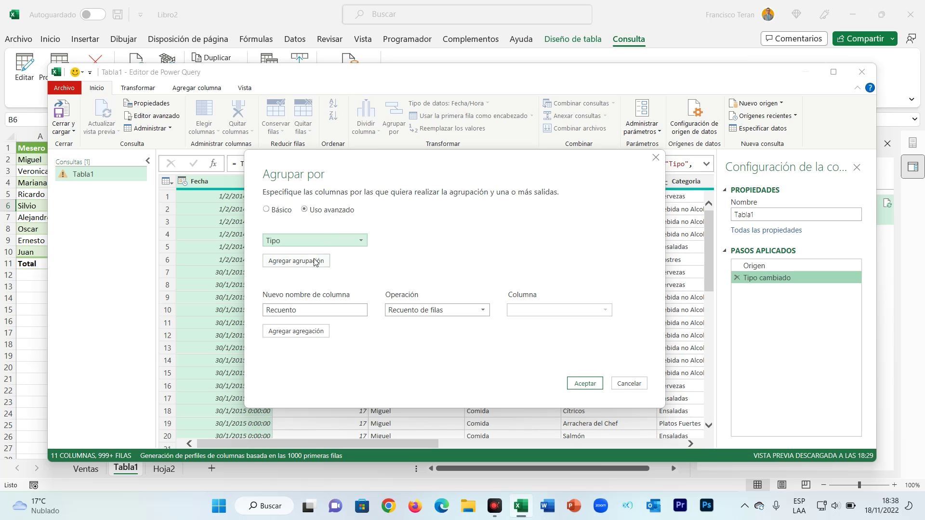
{"action": "left_click", "coordinate": [296, 260]}
{"action": "left_click", "coordinate": [304, 261]}
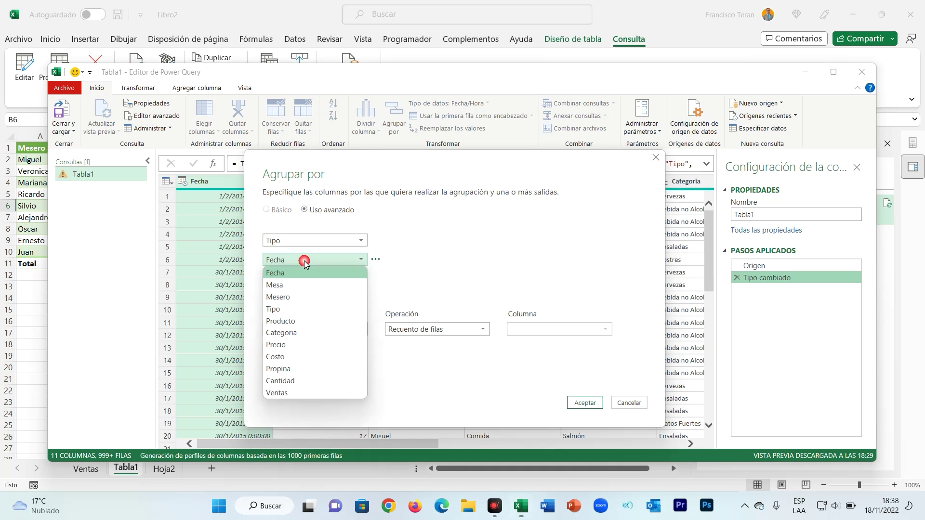
{"action": "left_click", "coordinate": [284, 296]}
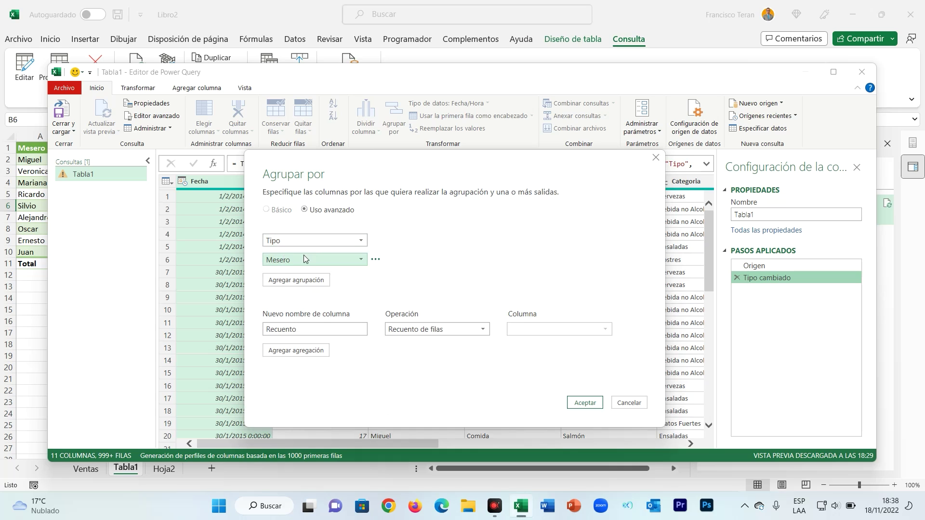
Step: Define the aggregated column "Tipo y mesero" as the Suma of Ventas and apply the grouping
{"action": "double_click", "coordinate": [309, 329]}
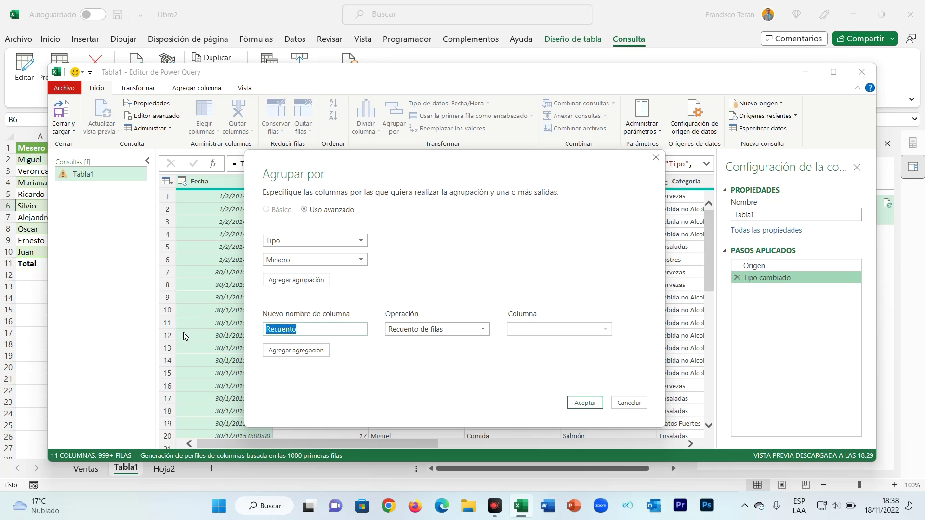
{"action": "type", "text": "Ti"}
{"action": "key", "text": "BackSpace"}
{"action": "key", "text": "BackSpace"}
{"action": "type", "text": "Tipo y me"}
{"action": "key", "text": "BackSpace"}
{"action": "type", "text": "mesero"}
{"action": "left_click", "coordinate": [429, 330]}
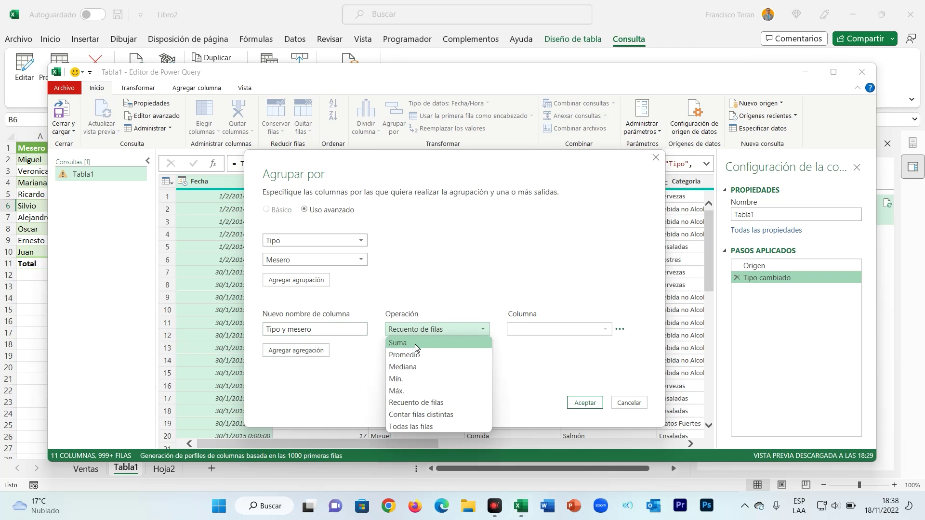
{"action": "left_click", "coordinate": [414, 343]}
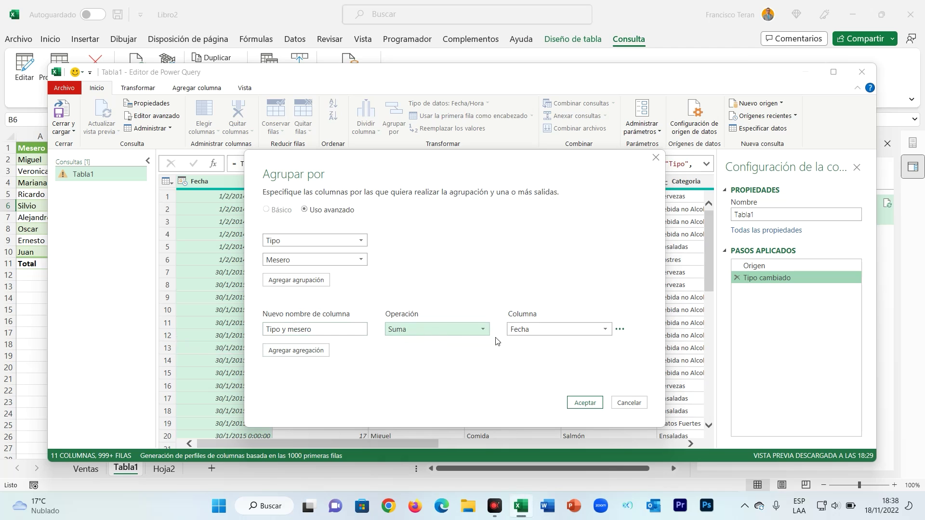
{"action": "left_click", "coordinate": [541, 330]}
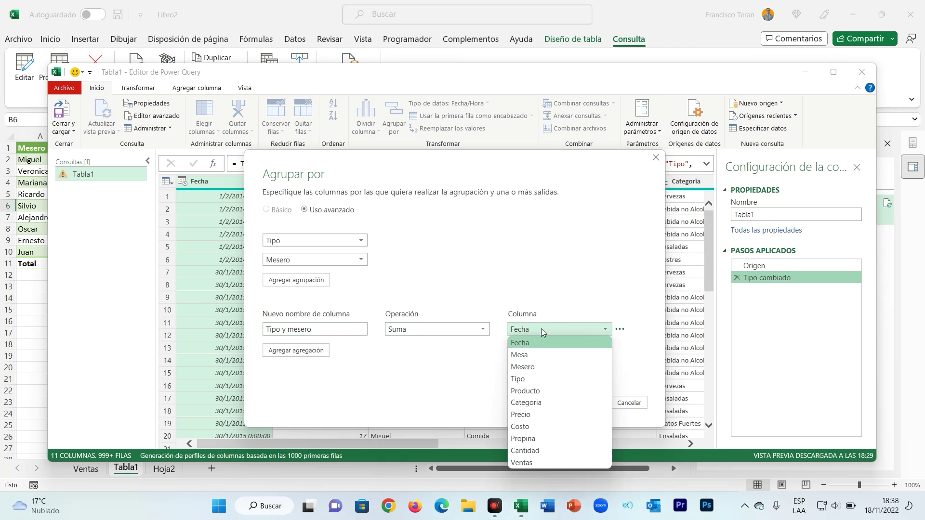
{"action": "left_click", "coordinate": [532, 463]}
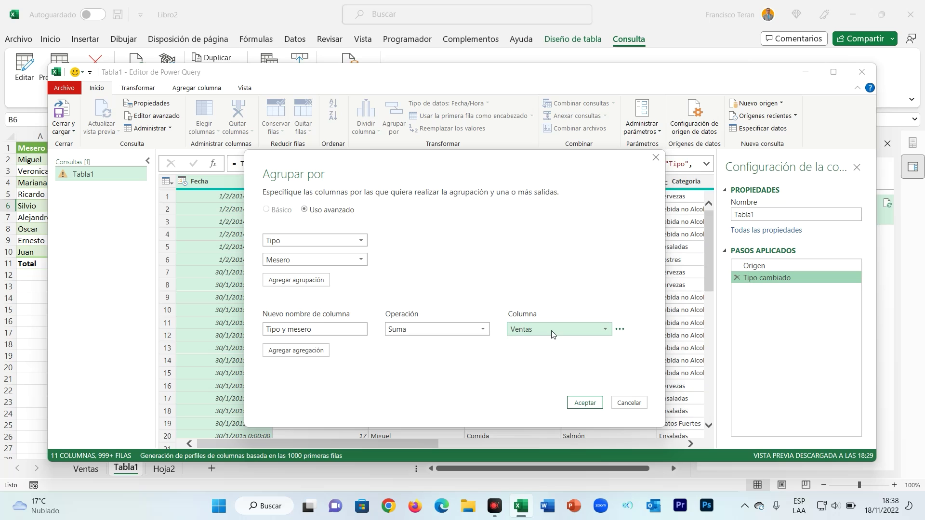
{"action": "left_click", "coordinate": [584, 402]}
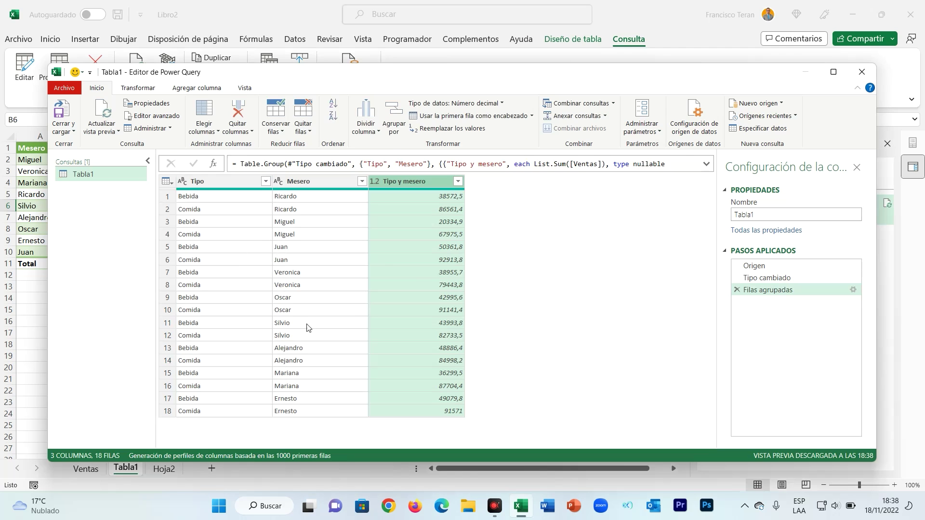
Step: Close the query editor and load the regrouped data to Tabla1, then widen the Tipo column slightly
{"action": "left_click", "coordinate": [66, 113]}
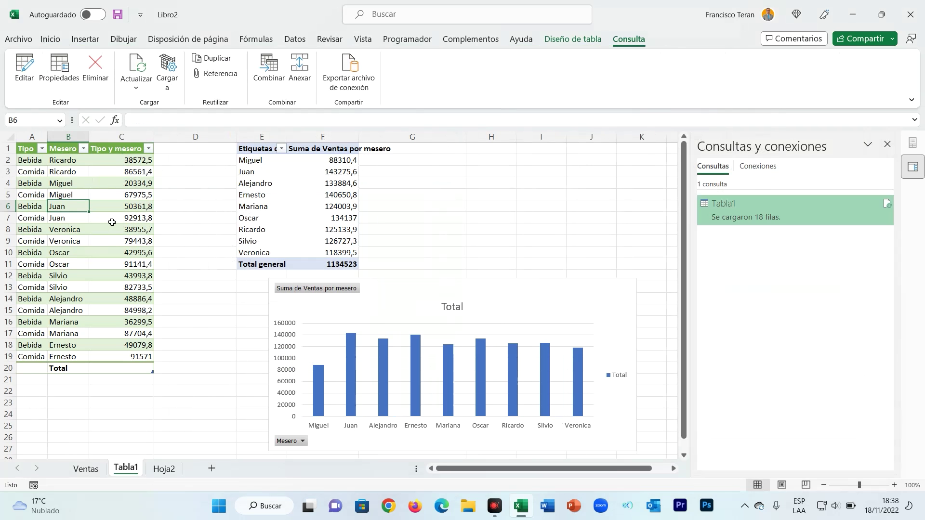
{"action": "left_click_drag", "start_coordinate": [48, 137], "coordinate": [60, 137]}
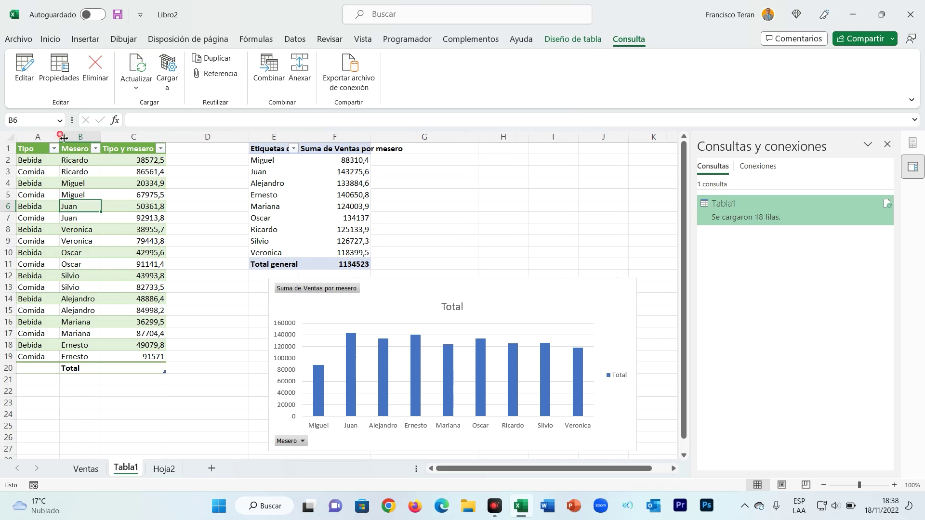
Step: Widen the Tipo and Mesero columns of the grouped table
{"action": "left_click_drag", "start_coordinate": [101, 136], "coordinate": [70, 136]}
{"action": "left_click", "coordinate": [94, 194]}
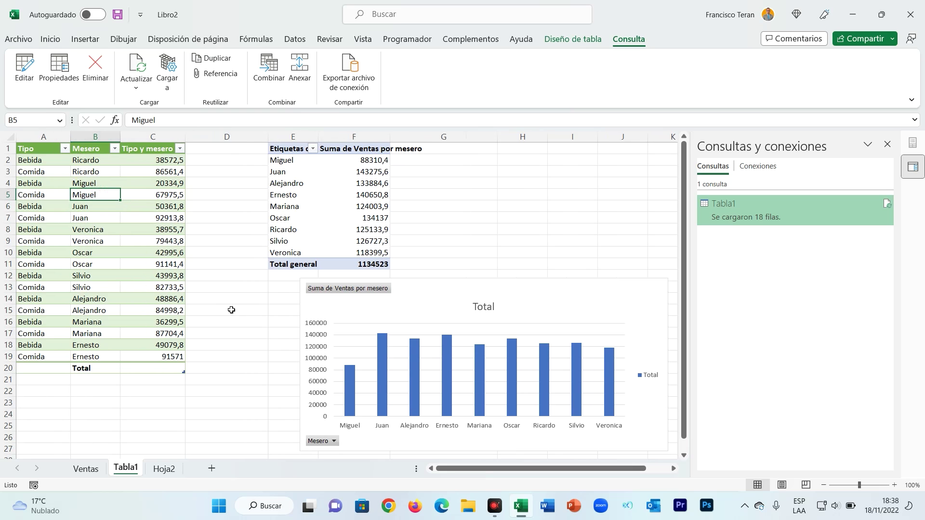
Step: Delete the pivot chart and the pivot table beside the grouped table by removing columns E through G
{"action": "left_click", "coordinate": [336, 186]}
{"action": "left_click", "coordinate": [399, 296]}
{"action": "key", "text": "Escape"}
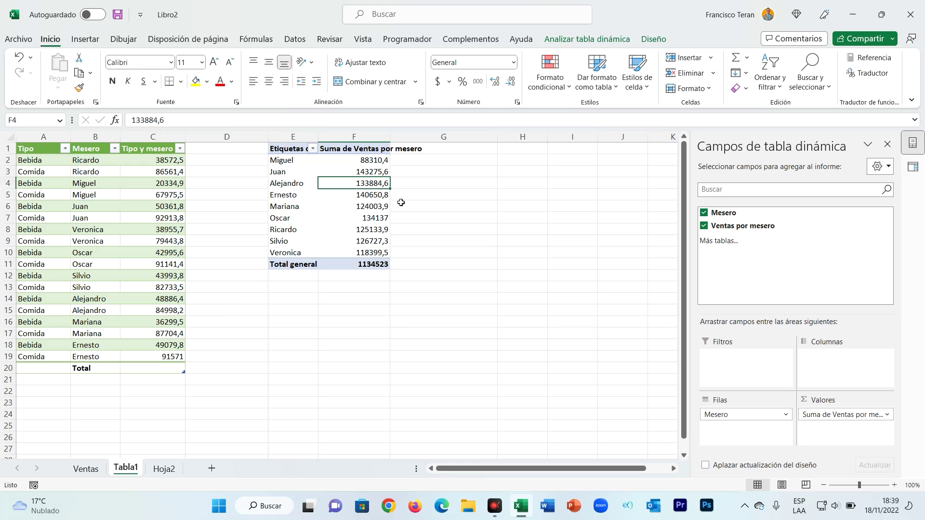
{"action": "left_click_drag", "start_coordinate": [295, 137], "coordinate": [450, 140]}
{"action": "right_click", "coordinate": [450, 139]}
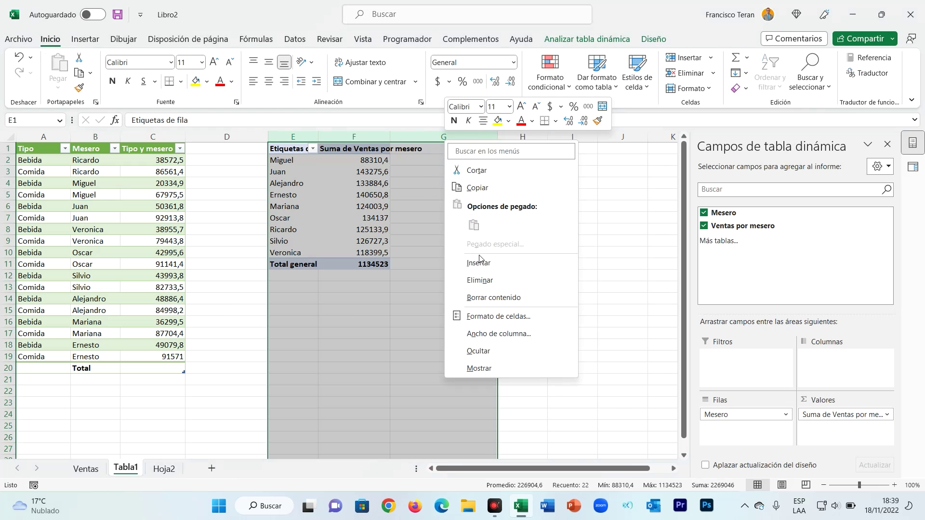
{"action": "left_click", "coordinate": [482, 283]}
{"action": "left_click", "coordinate": [342, 309]}
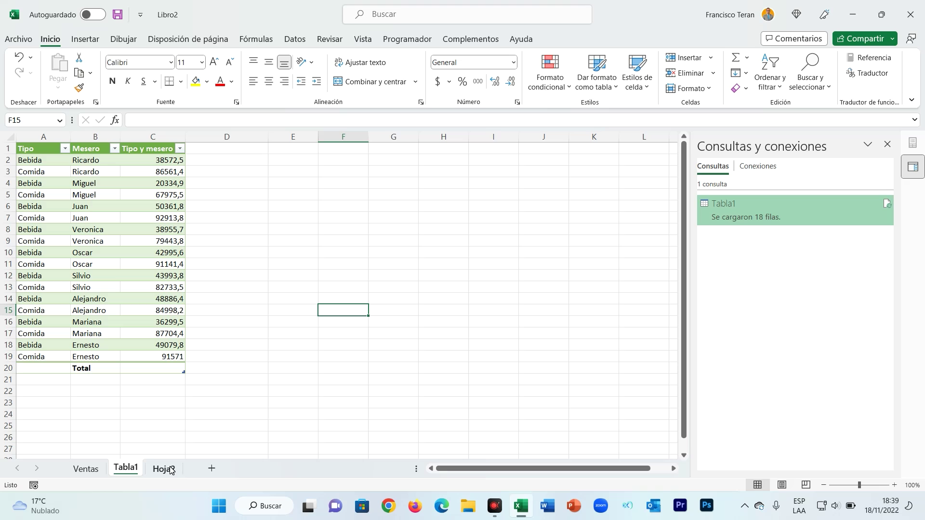
Step: Examine each waiter's Bebida and Comida rows in the grouped table and the filter options of the Tipo column
{"action": "left_click", "coordinate": [56, 195]}
{"action": "left_click", "coordinate": [61, 164]}
{"action": "left_click_drag", "start_coordinate": [60, 165], "coordinate": [171, 172]}
{"action": "left_click", "coordinate": [53, 161]}
{"action": "left_click_drag", "start_coordinate": [64, 186], "coordinate": [174, 195]}
{"action": "left_click_drag", "start_coordinate": [48, 208], "coordinate": [155, 224]}
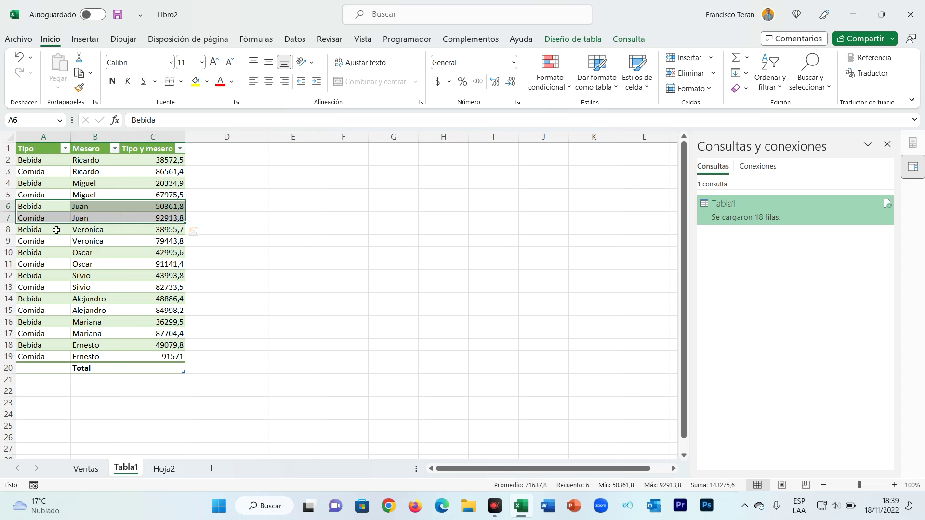
{"action": "left_click", "coordinate": [42, 160]}
{"action": "left_click", "coordinate": [65, 148]}
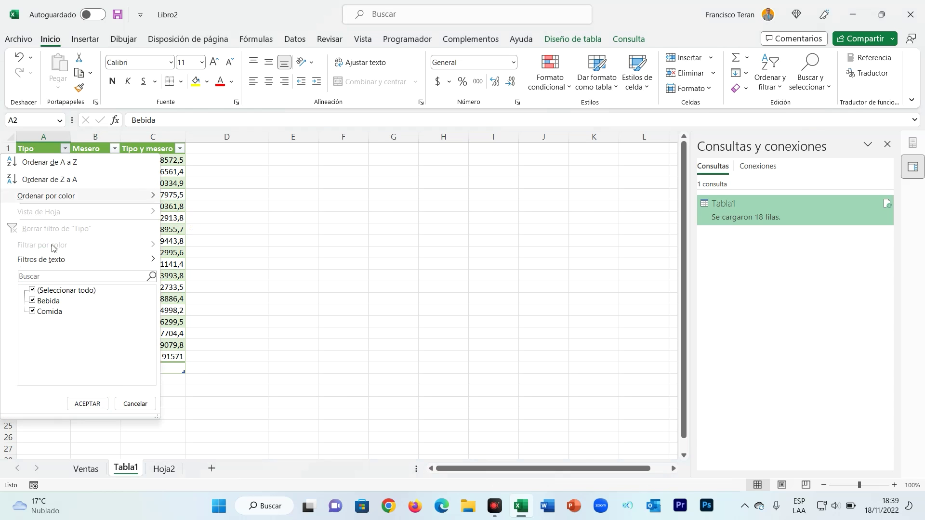
{"action": "left_click", "coordinate": [134, 404]}
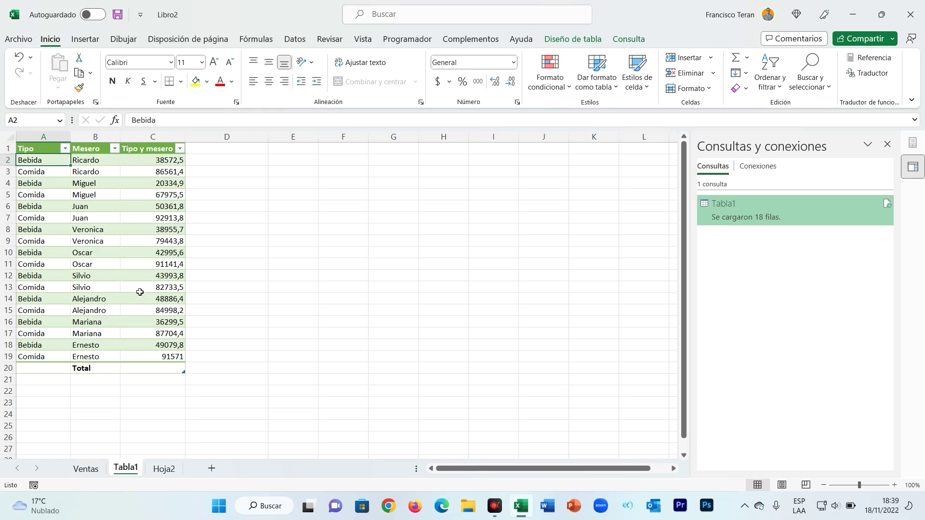
Step: Set the totals row of the grouped table to sum the Tipo y mesero column
{"action": "left_click", "coordinate": [166, 373]}
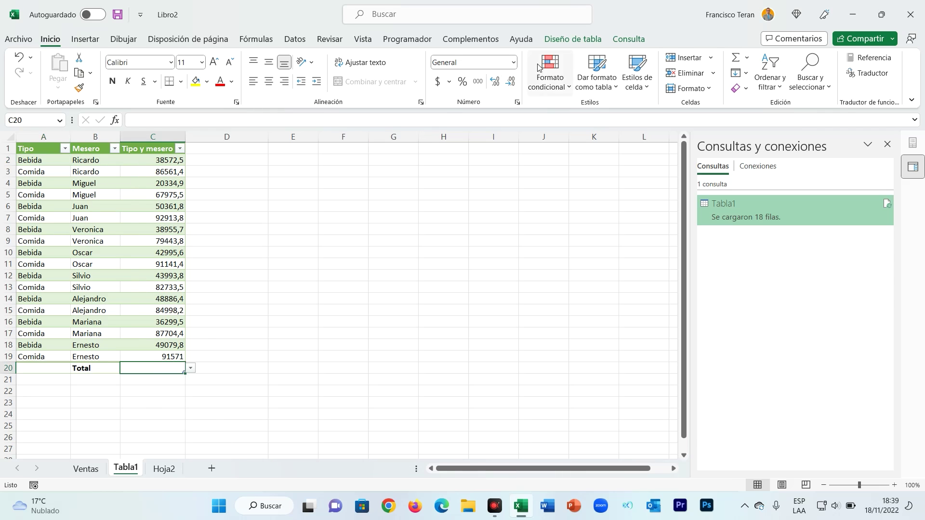
{"action": "left_click", "coordinate": [569, 39]}
{"action": "left_click", "coordinate": [493, 73]}
{"action": "left_click", "coordinate": [493, 73]}
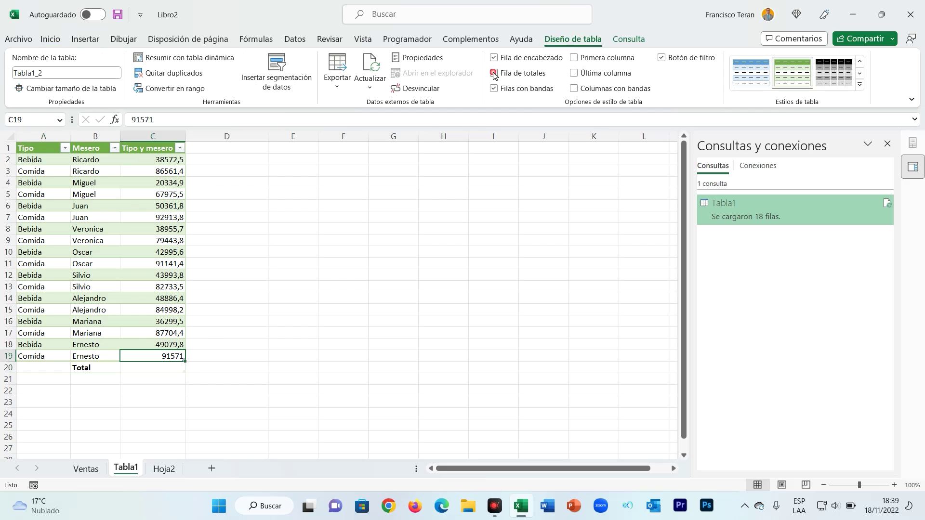
{"action": "left_click", "coordinate": [167, 368]}
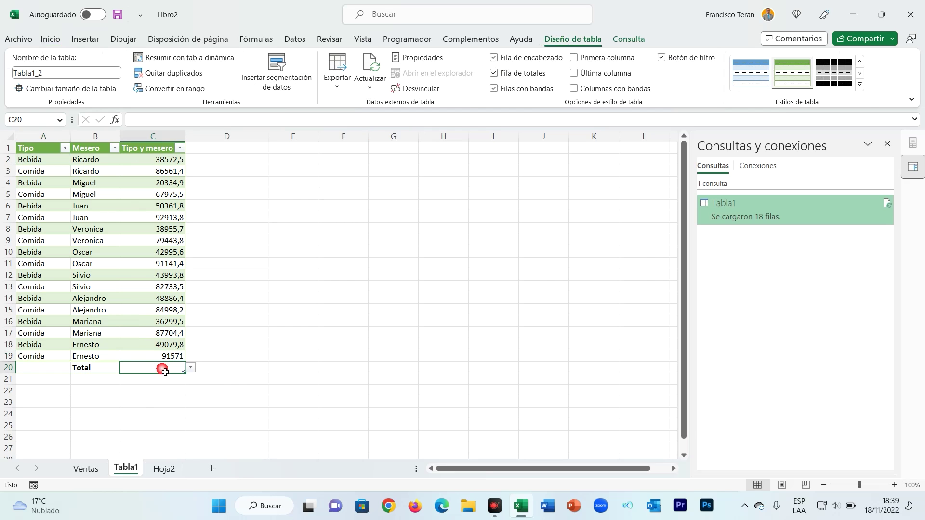
{"action": "left_click", "coordinate": [190, 368]}
{"action": "left_click", "coordinate": [150, 427]}
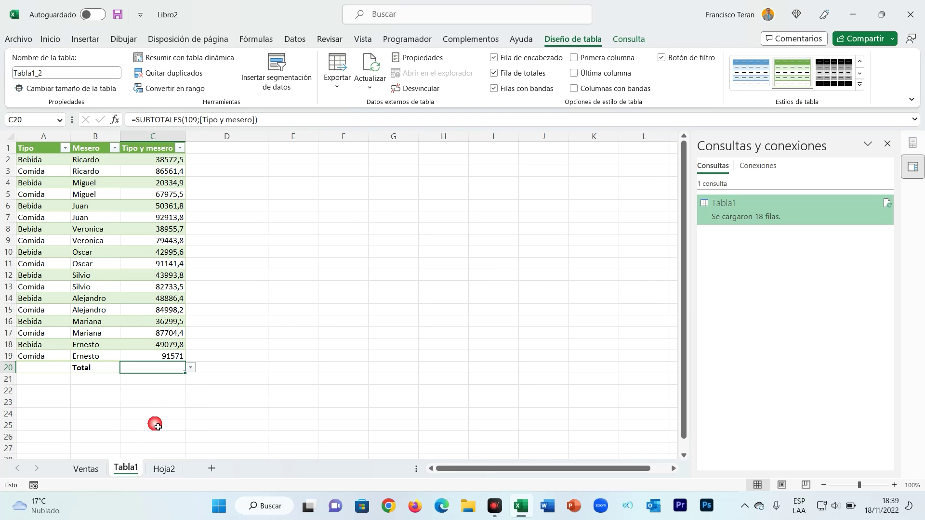
{"action": "left_click", "coordinate": [164, 402]}
Step: Delete the pivot chart on the Hoja2 sheet
{"action": "left_click", "coordinate": [164, 468]}
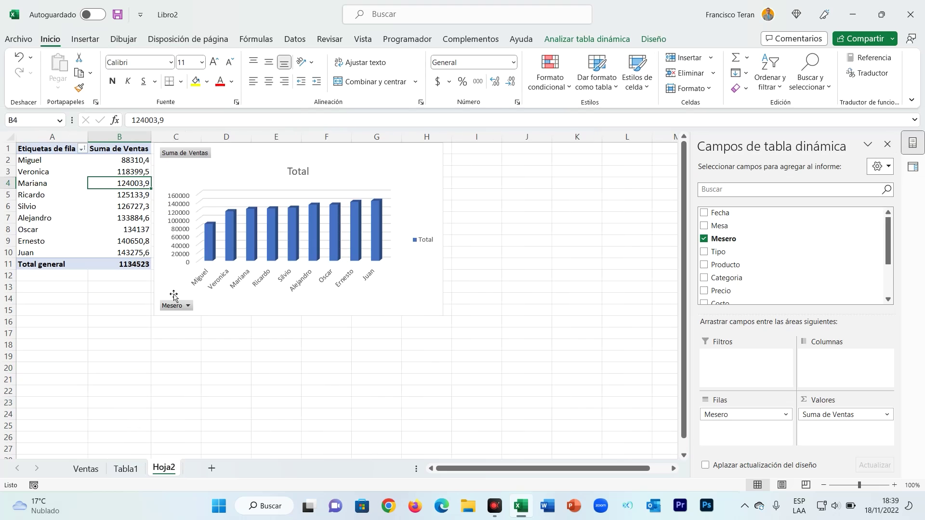
{"action": "left_click", "coordinate": [133, 210]}
{"action": "left_click", "coordinate": [262, 153]}
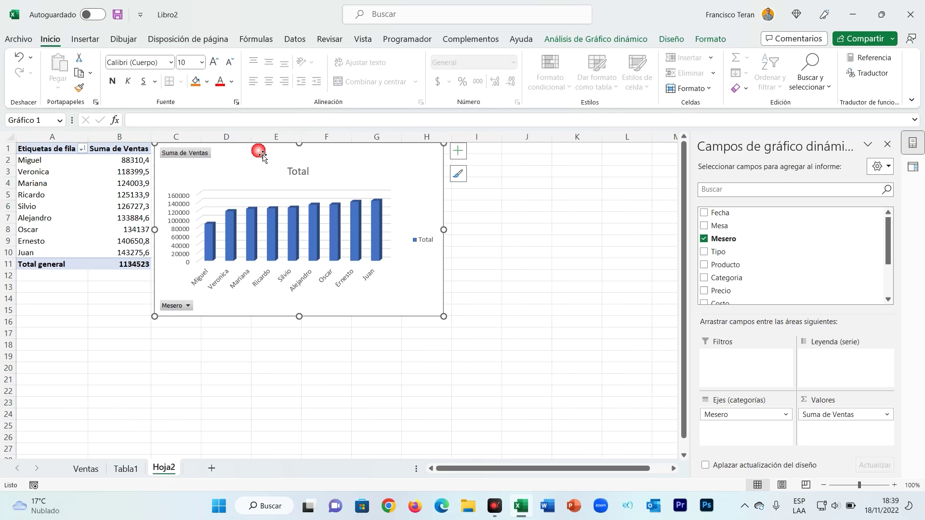
{"action": "key", "text": "Delete"}
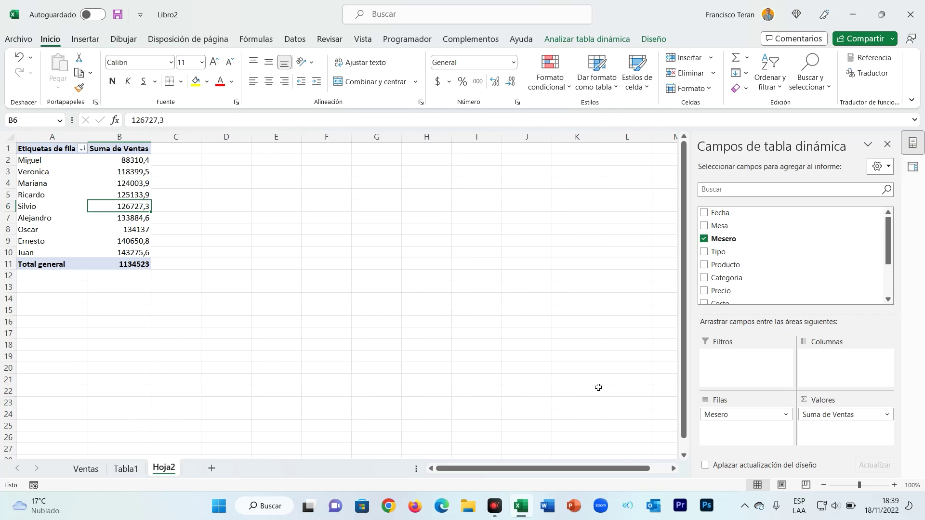
Step: Add the Tipo field to the pivot table's rows above Mesero
{"action": "scroll", "coordinate": [750, 251], "scroll_direction": "down", "scroll_amount": 1}
{"action": "scroll", "coordinate": [750, 251], "scroll_direction": "up", "scroll_amount": 1}
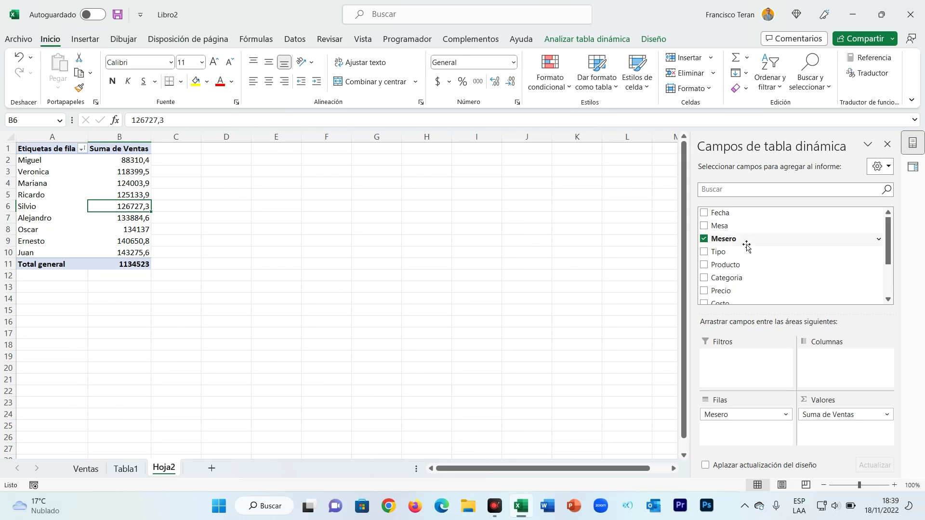
{"action": "left_click_drag", "start_coordinate": [750, 251], "coordinate": [734, 412]}
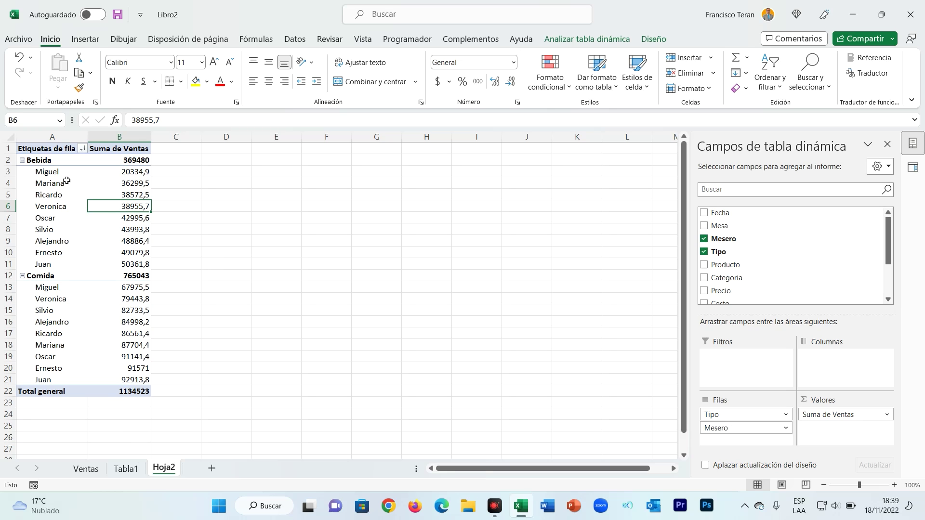
Step: Collapse and re-expand the Bebida group, and examine the waiters listed under Bebida and Comida in the pivot table
{"action": "left_click", "coordinate": [23, 161]}
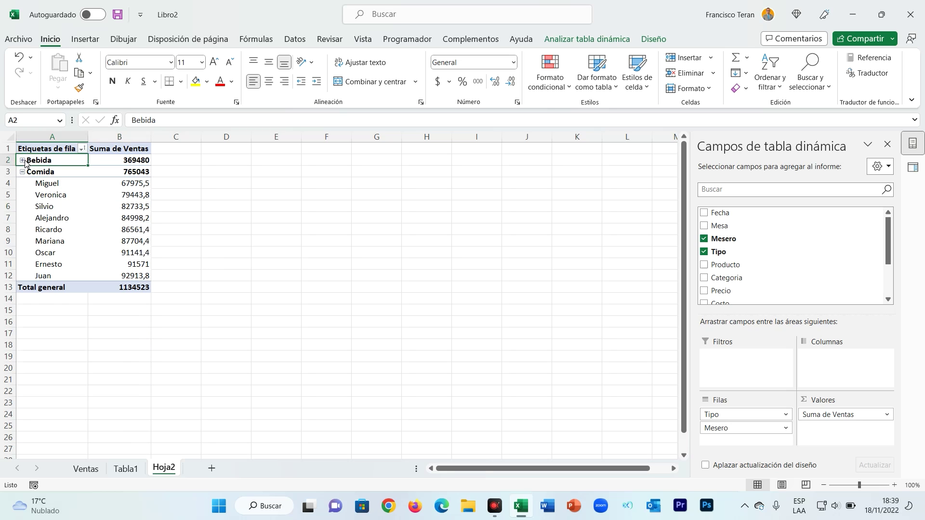
{"action": "left_click", "coordinate": [23, 161]}
{"action": "left_click_drag", "start_coordinate": [45, 172], "coordinate": [72, 265]}
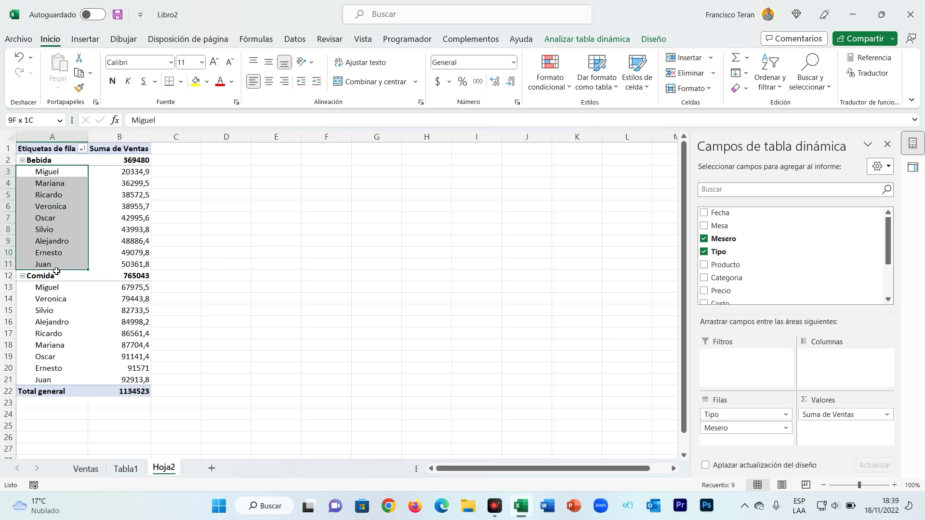
{"action": "left_click", "coordinate": [53, 288]}
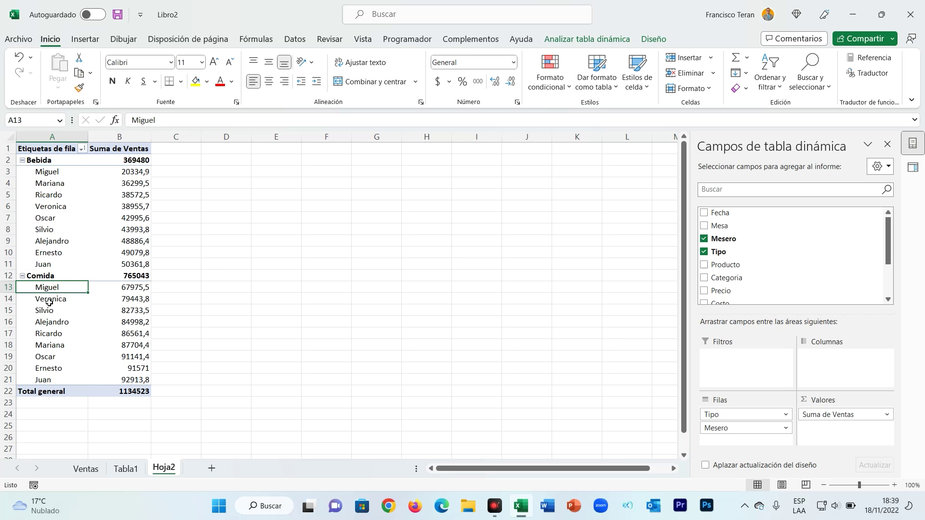
{"action": "left_click_drag", "start_coordinate": [47, 292], "coordinate": [136, 381]}
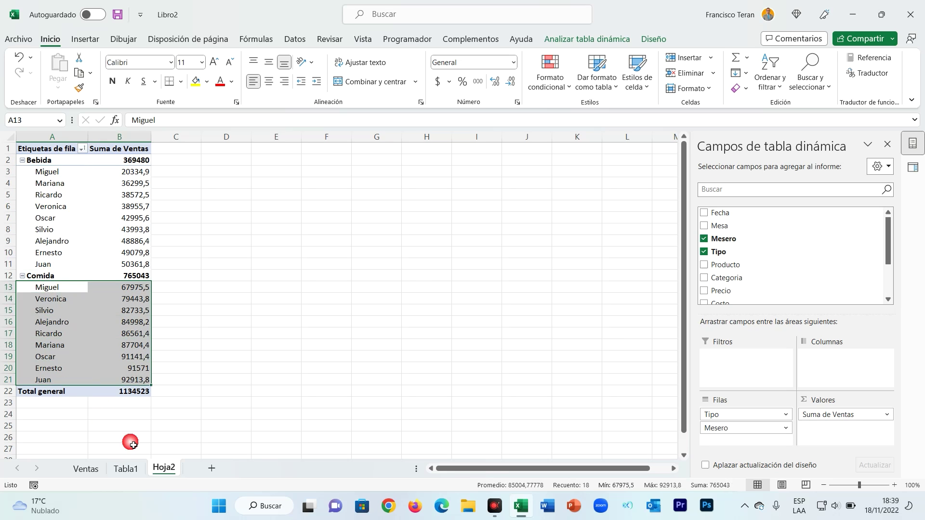
Step: Compare how Tipo and Mesero are arranged in the grouped table on Tabla1 and the pivot table on Hoja2
{"action": "left_click", "coordinate": [131, 470]}
{"action": "left_click", "coordinate": [54, 172]}
{"action": "left_click_drag", "start_coordinate": [29, 161], "coordinate": [169, 173]}
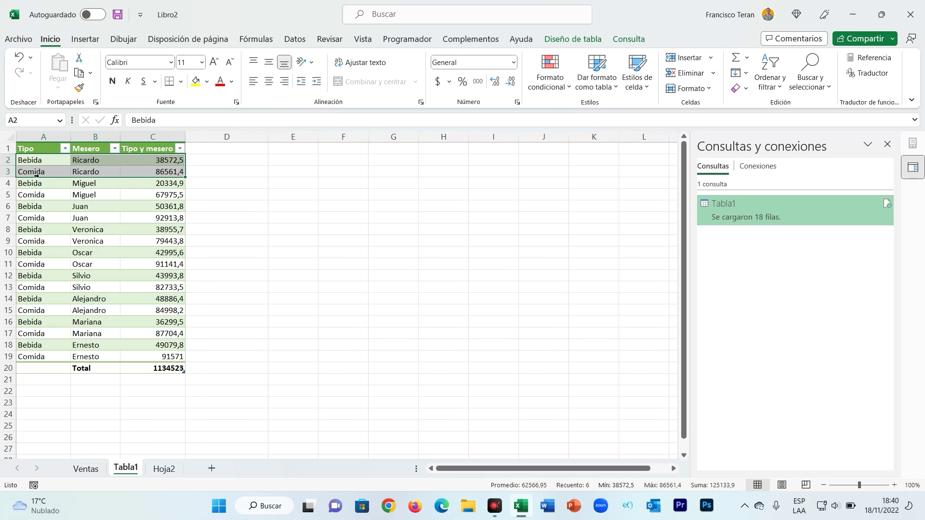
{"action": "left_click_drag", "start_coordinate": [93, 185], "coordinate": [91, 250]}
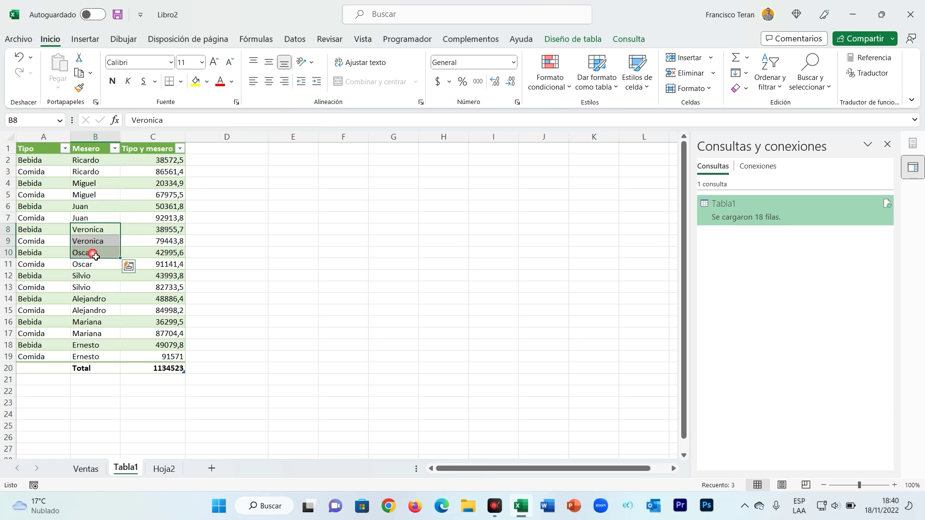
{"action": "left_click", "coordinate": [120, 313]}
{"action": "left_click", "coordinate": [173, 472]}
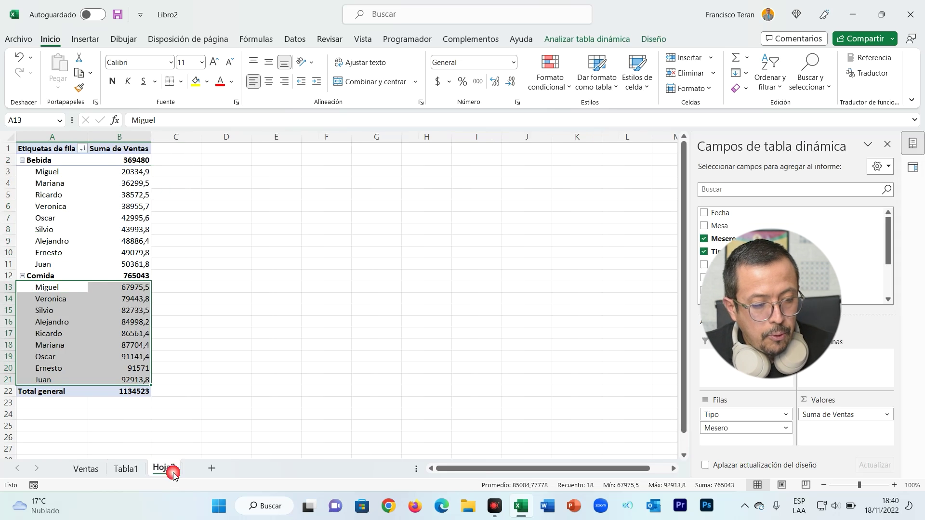
{"action": "left_click", "coordinate": [126, 468]}
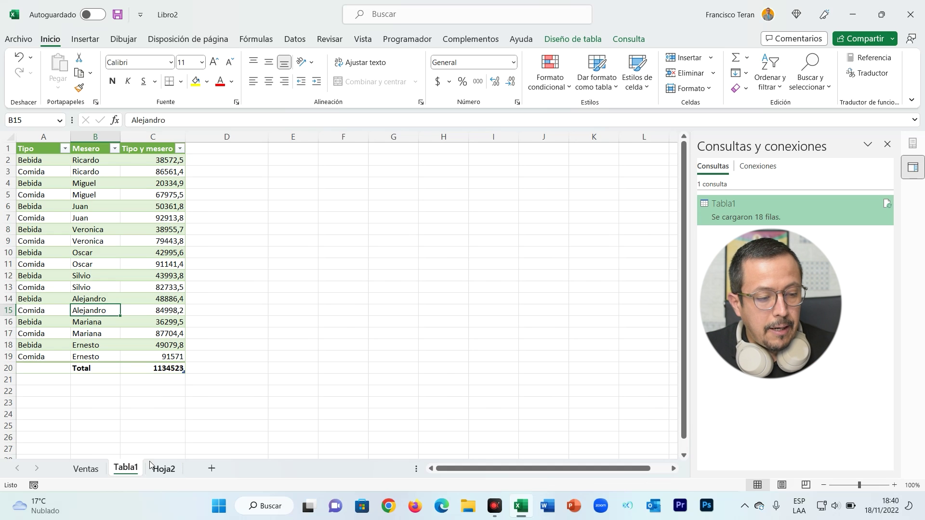
Step: Review the grouped table's sales figures on Tabla1 and the source data on the Ventas sheet
{"action": "left_click", "coordinate": [152, 242]}
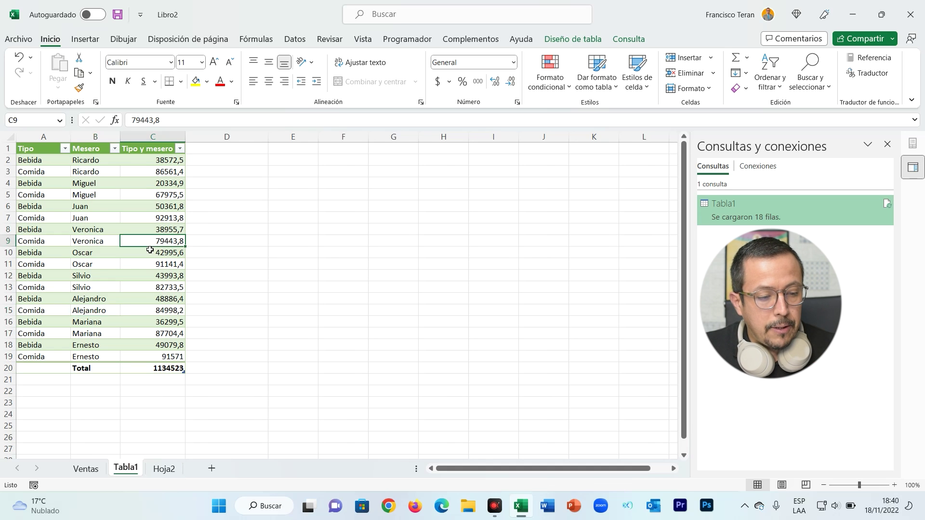
{"action": "left_click", "coordinate": [100, 187]}
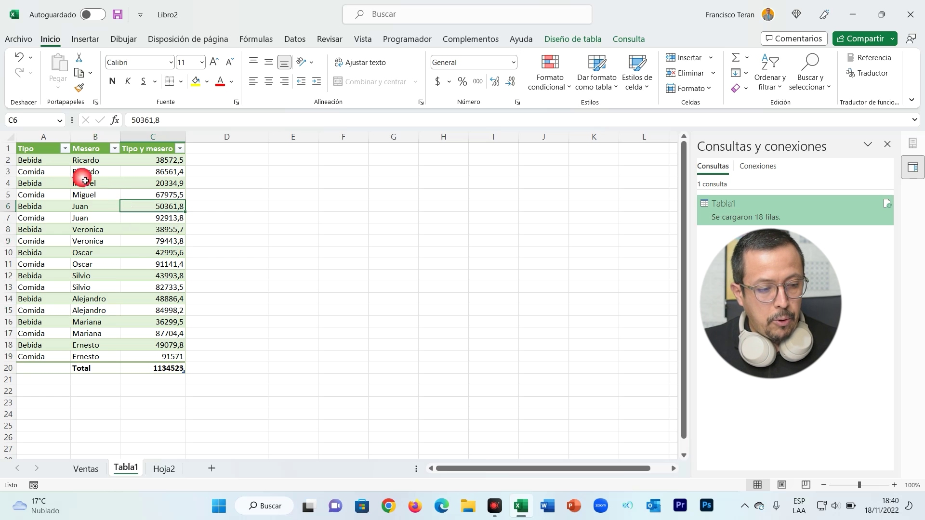
{"action": "left_click_drag", "start_coordinate": [31, 149], "coordinate": [170, 360]}
{"action": "left_click", "coordinate": [151, 253]}
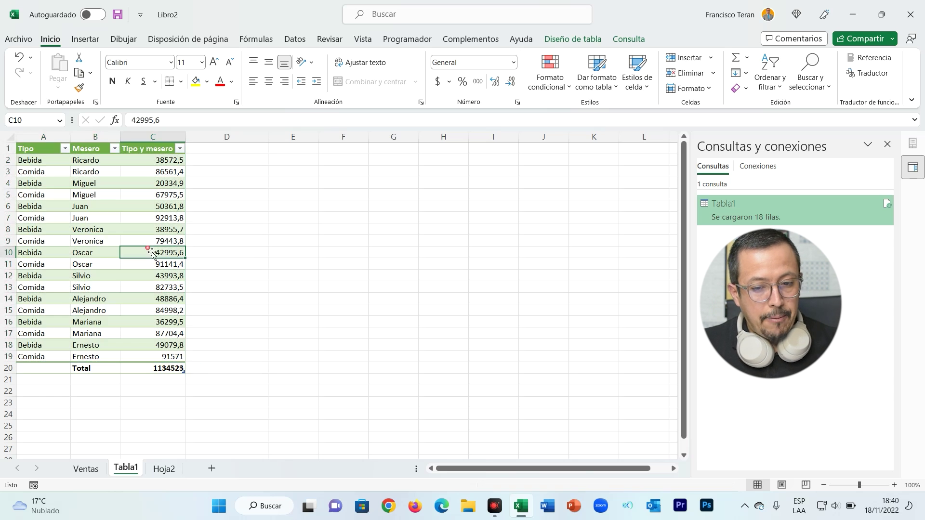
{"action": "left_click", "coordinate": [153, 183]}
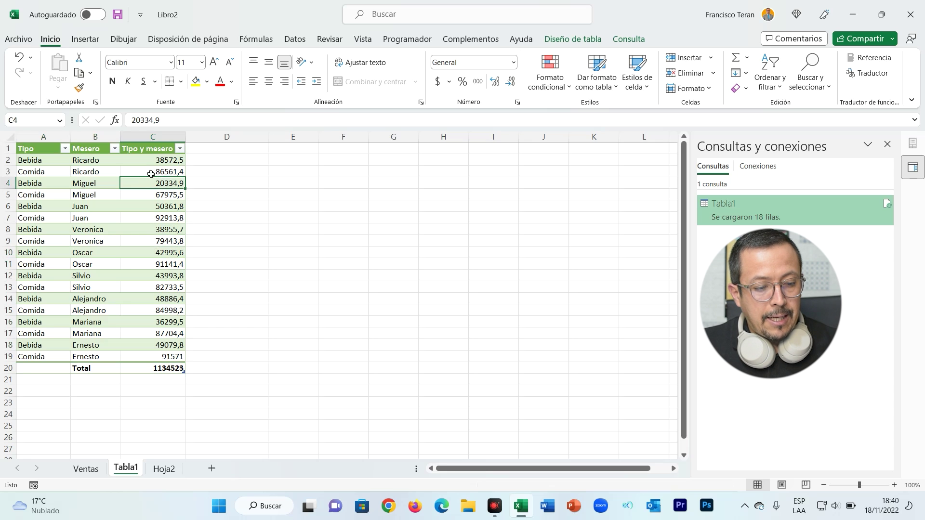
{"action": "key", "text": "Up"}
{"action": "left_click", "coordinate": [86, 468]}
{"action": "left_click", "coordinate": [128, 429]}
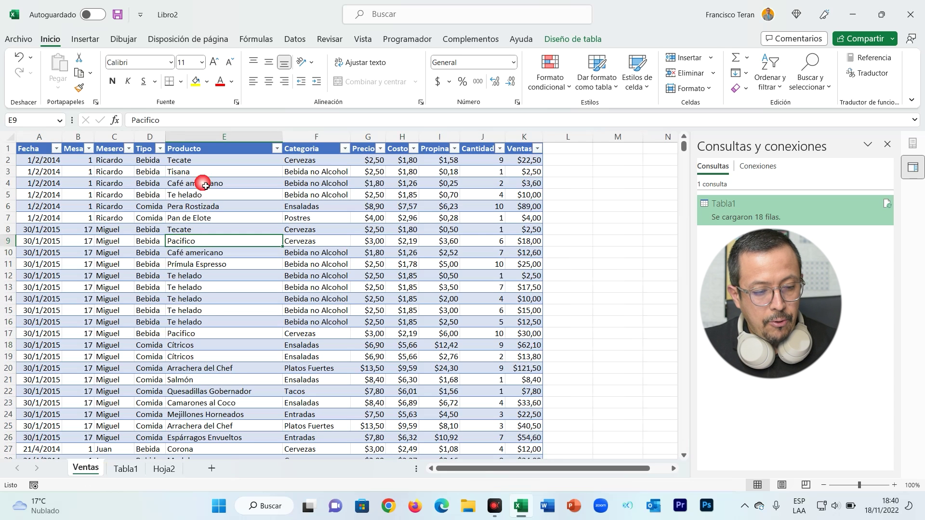
Step: Return to the Tabla1 sheet and open the design options of the grouped table
{"action": "left_click", "coordinate": [126, 468]}
{"action": "left_click", "coordinate": [590, 39]}
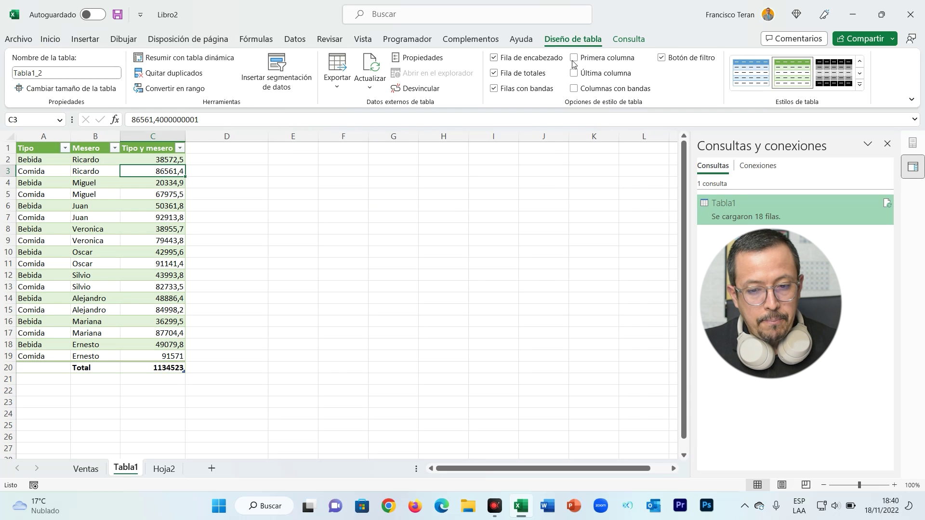